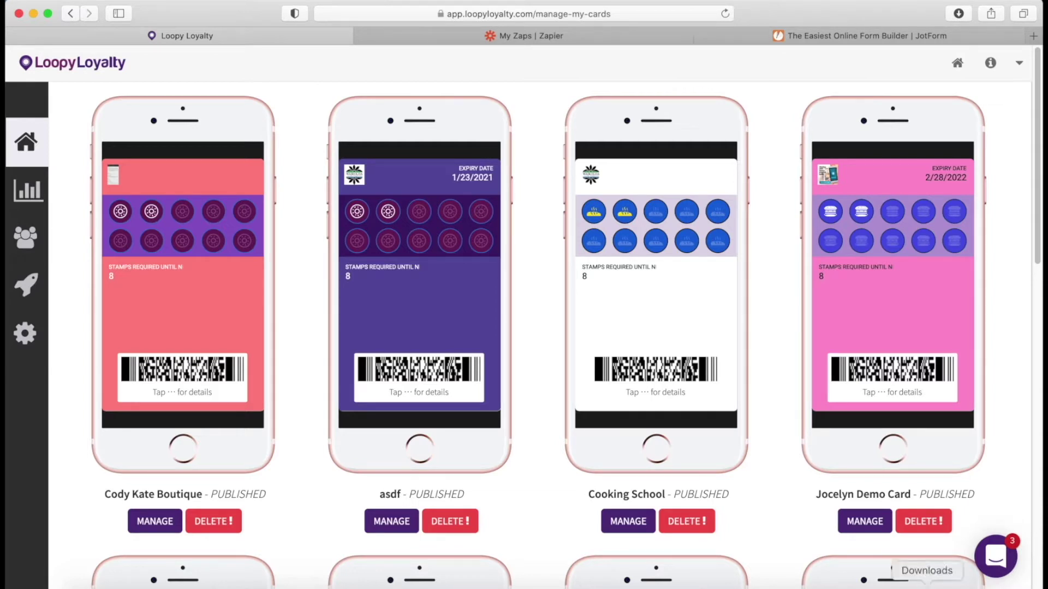
- Scroll the Manage My Cards page to view the account's published loyalty cards
scroll(802, 325, "down", 10)
- Open the coffee loyalty card's overview dashboard and its design editor
scroll(891, 288, "up", 3)
left_click(891, 288)
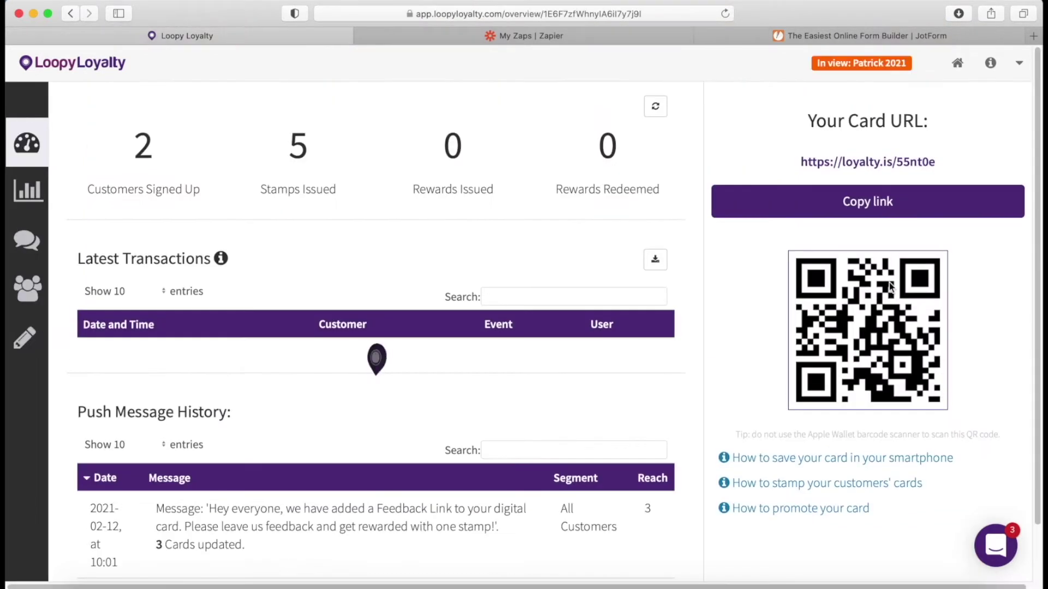
left_click(20, 349)
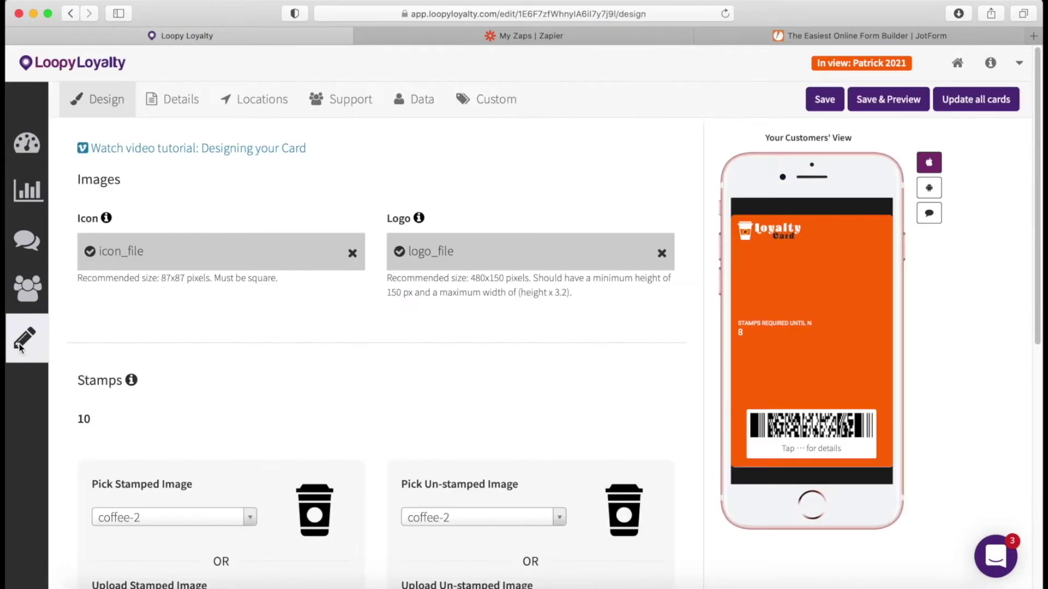
- Inspect the Leave feedback URL under Details' Useful Links, then return to the Design tab
left_click(168, 97)
scroll(361, 293, "down", 10)
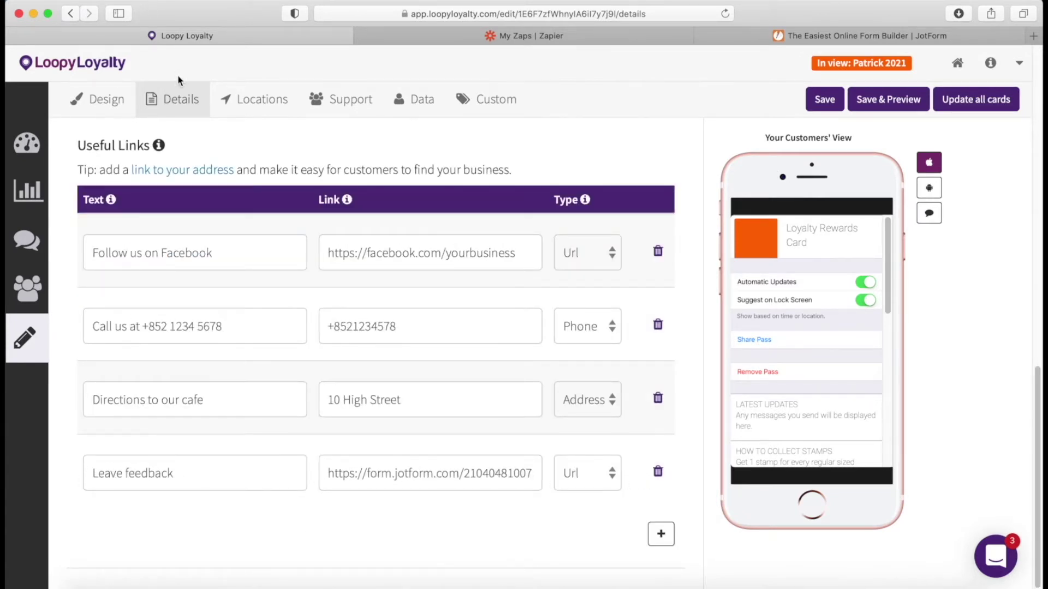
triple_click(180, 474)
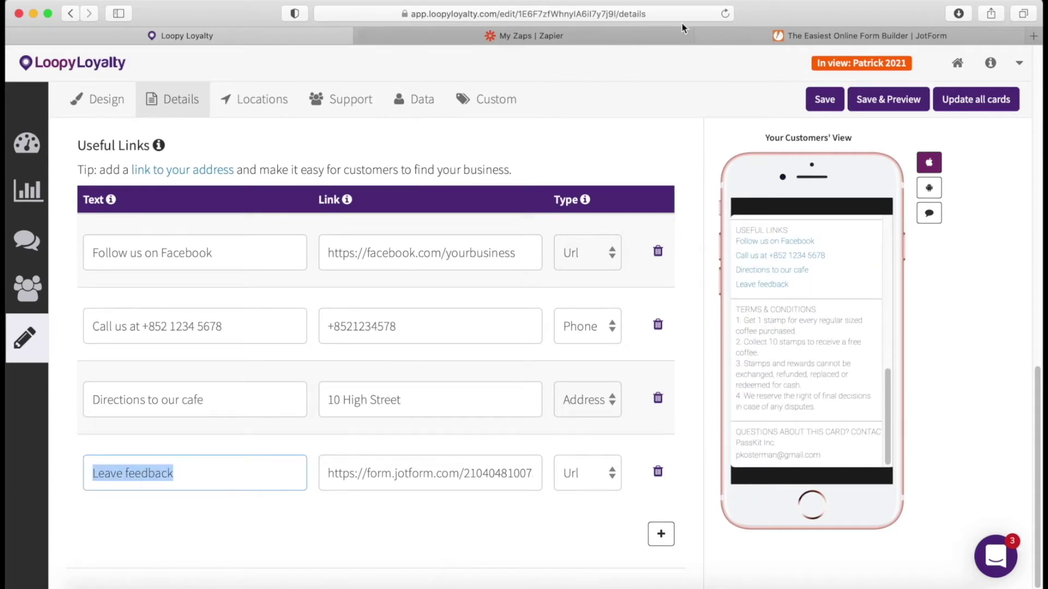
left_click(731, 42)
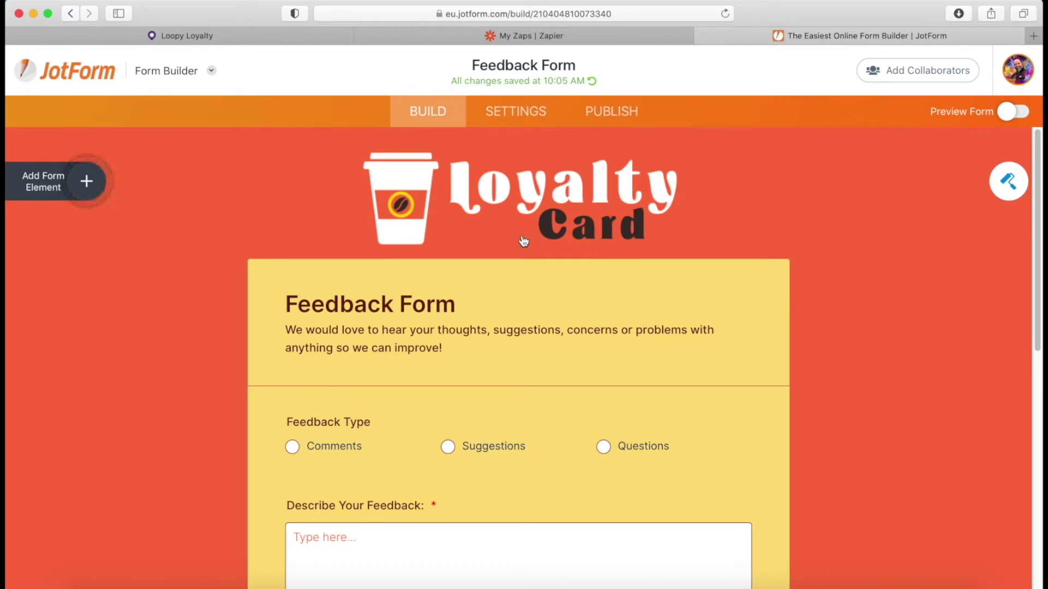
left_click(260, 34)
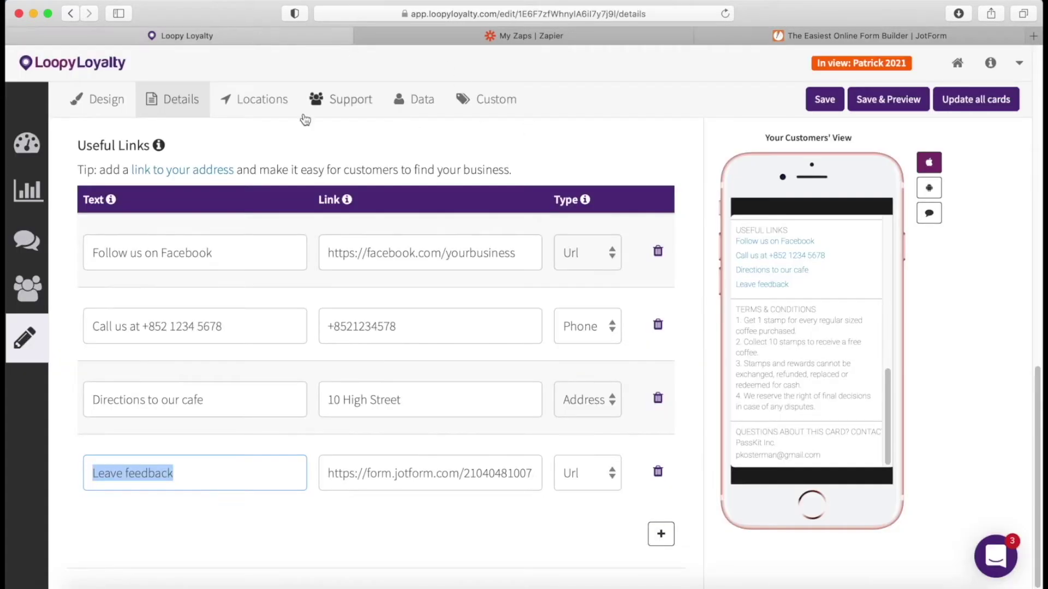
left_click(116, 102)
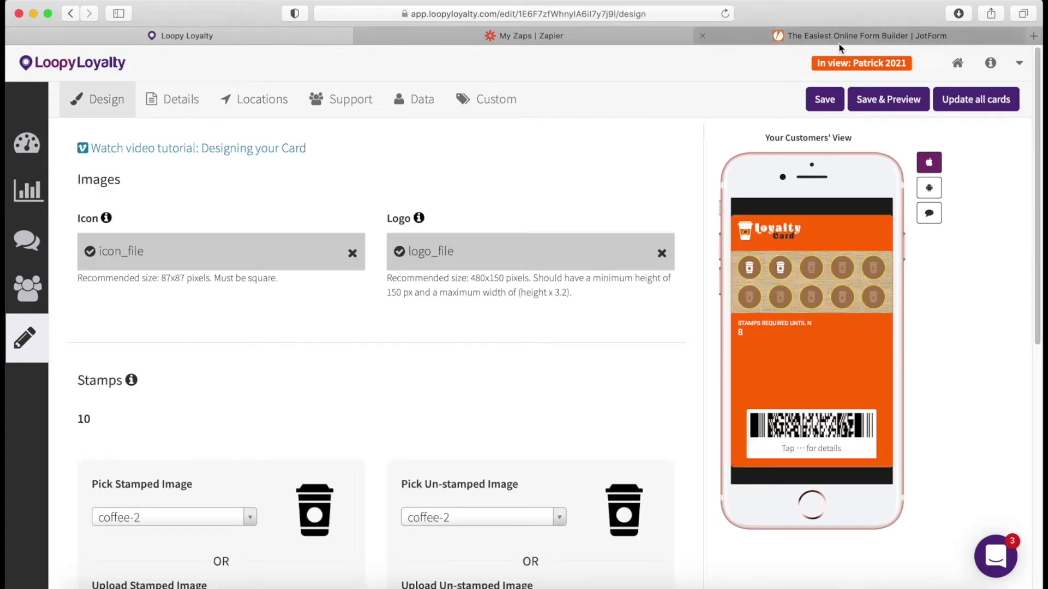
left_click(846, 35)
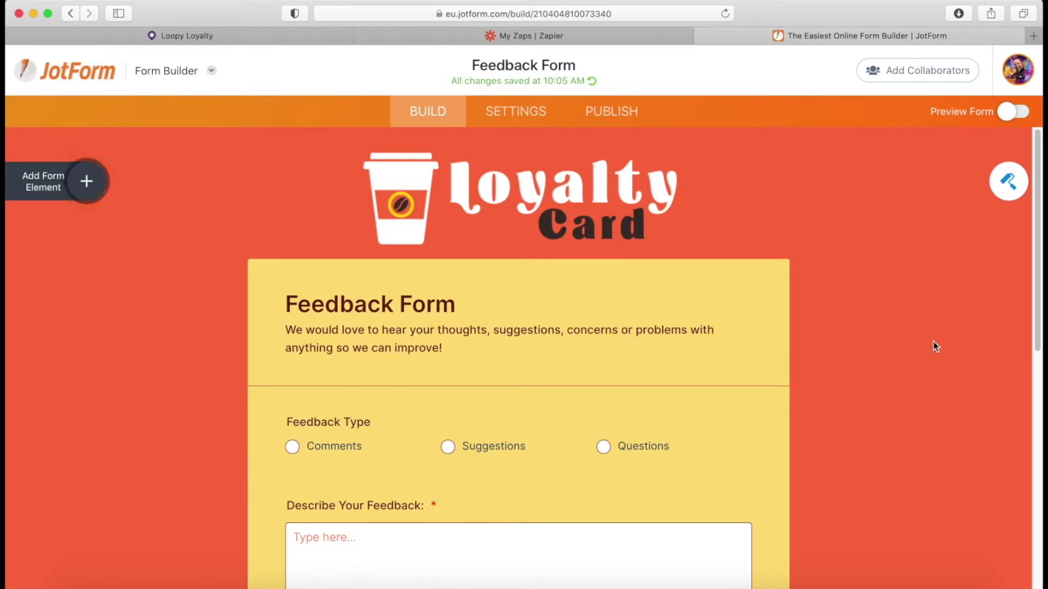
- Scroll the Feedback Form builder down to the Customer ID field at the bottom
scroll(537, 209, "down", 2)
scroll(537, 209, "down", 2)
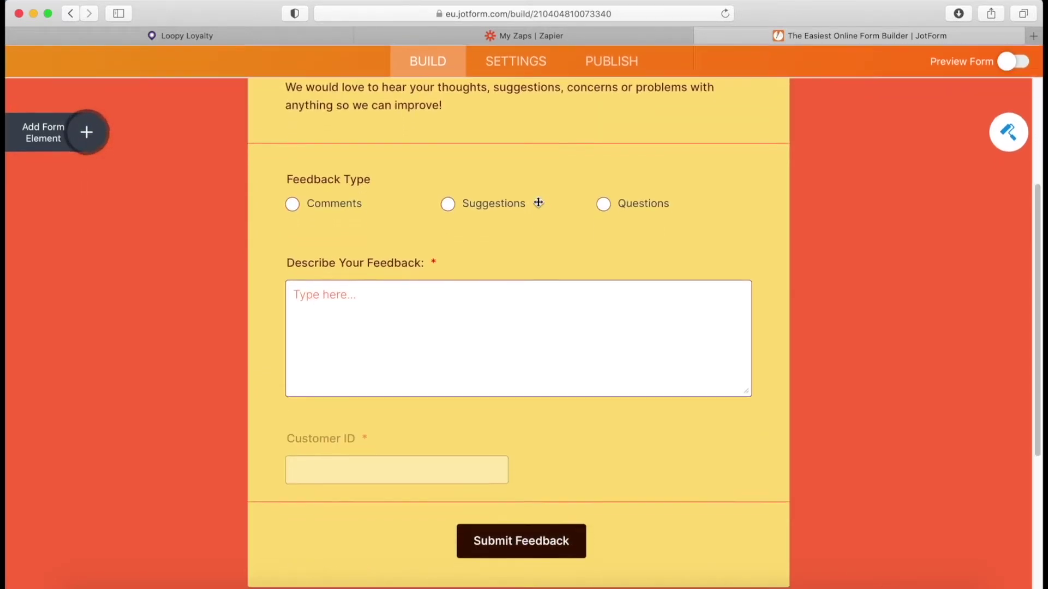
scroll(541, 203, "up", 1)
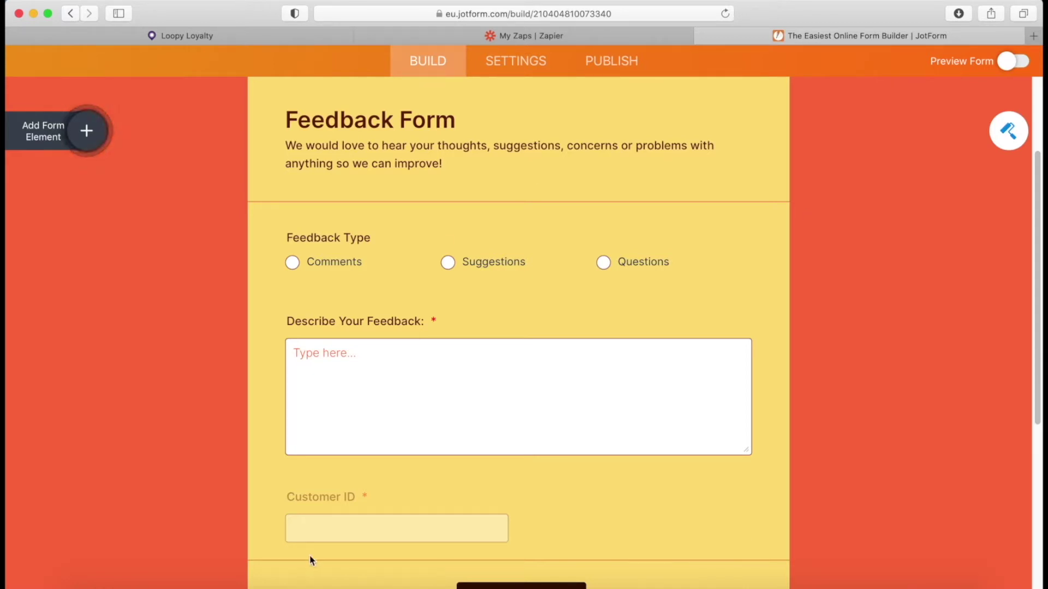
scroll(307, 561, "down", 3)
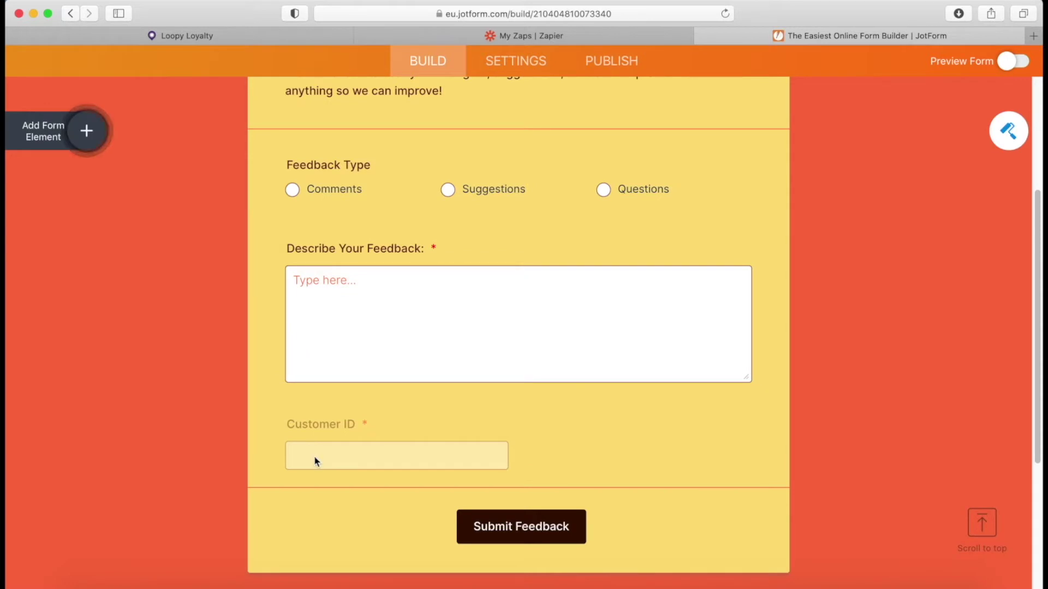
- Open the Customer ID field's properties on the ADVANCED tab
left_click(314, 459)
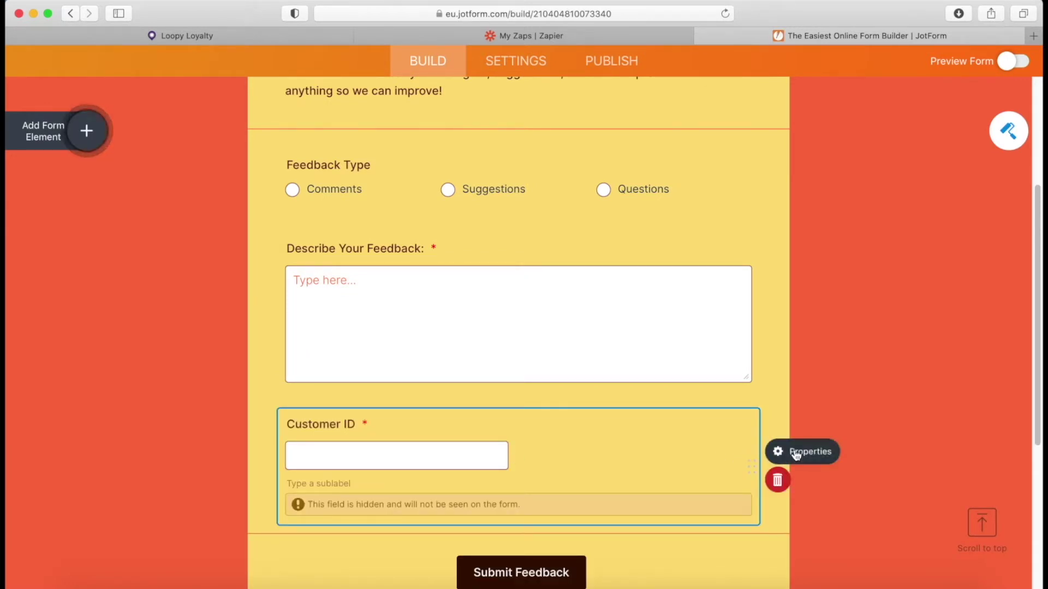
left_click(777, 452)
scroll(1007, 285, "down", 3)
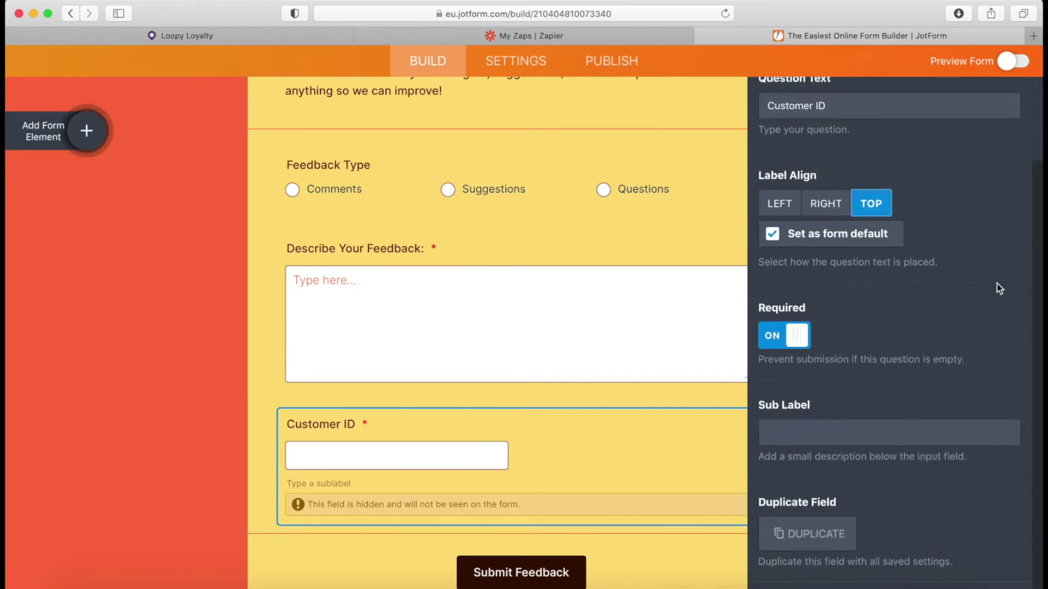
scroll(980, 293, "up", 3)
left_click(972, 134)
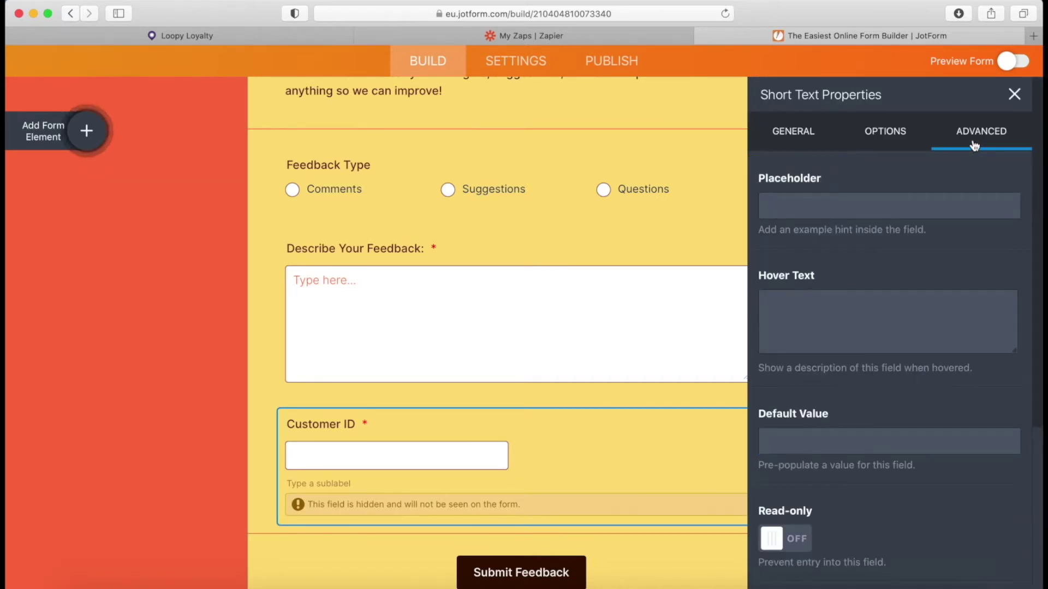
- Confirm Hide field is ON and select the unique name customerId in Field Details
scroll(938, 287, "down", 7)
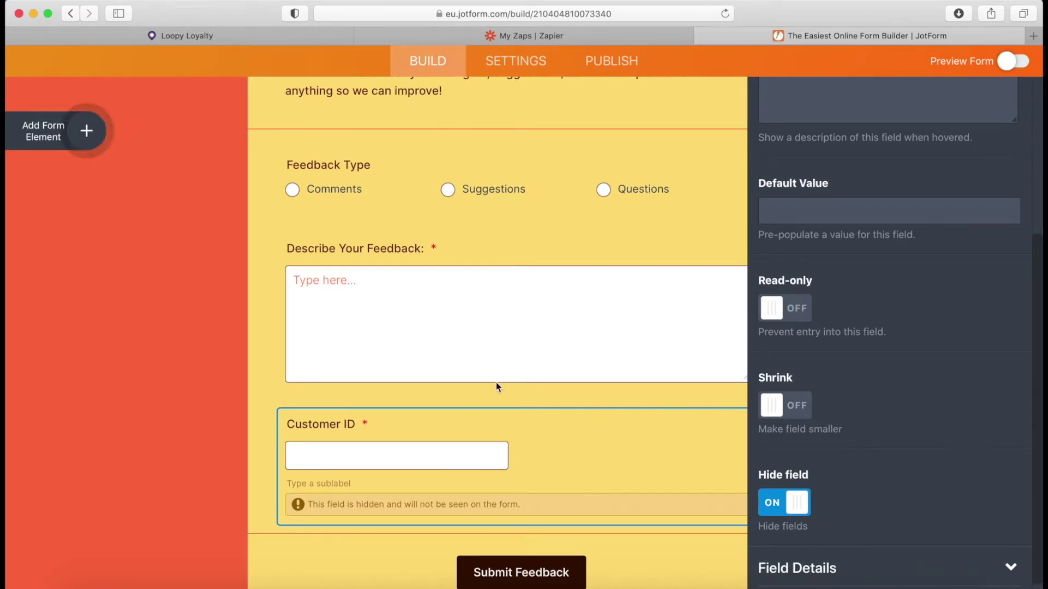
scroll(1009, 427, "down", 1)
left_click(1013, 558)
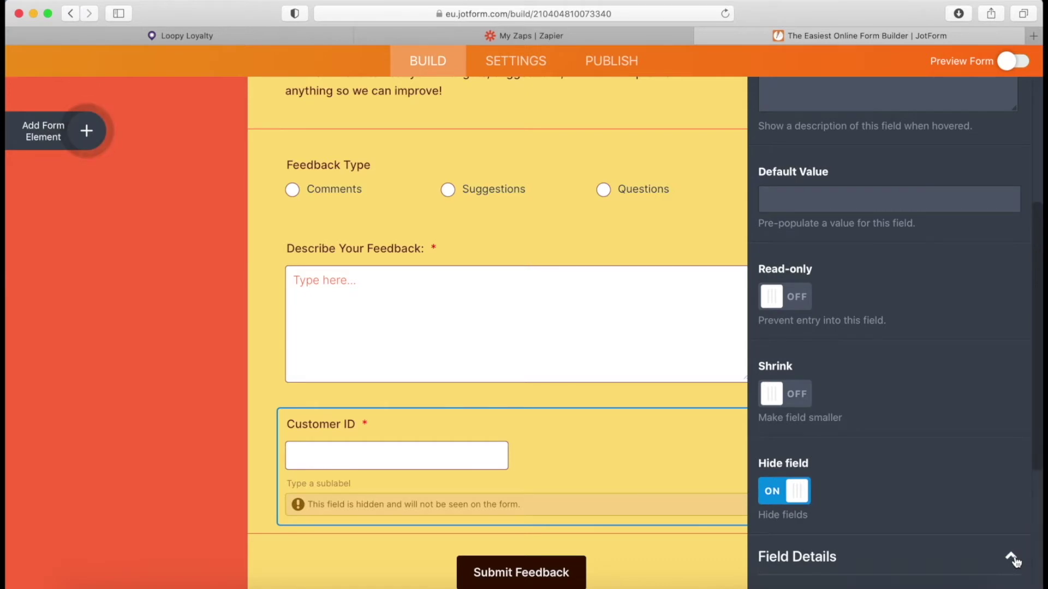
scroll(1004, 546, "down", 5)
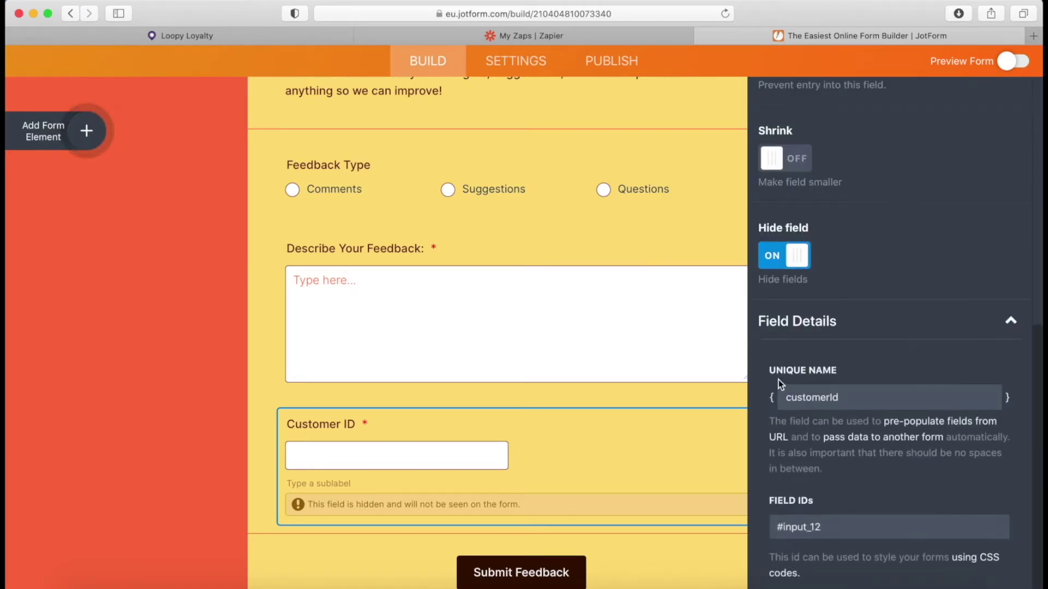
double_click(803, 401)
scroll(508, 350, "up", 10)
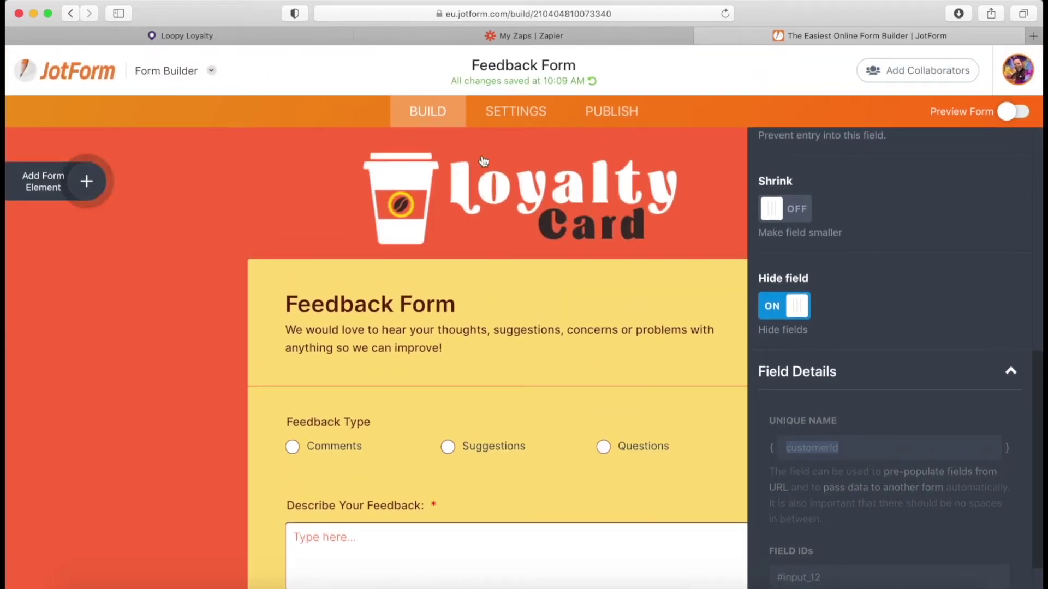
- Copy the Feedback Form's share link and paste it over the TextEdit note's text
left_click(612, 110)
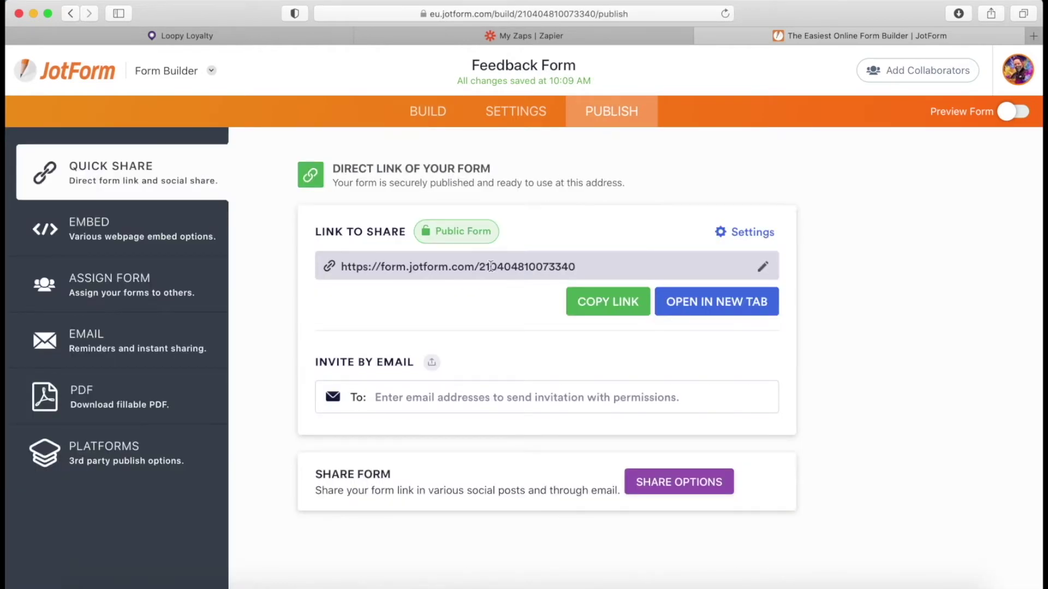
left_click(594, 309)
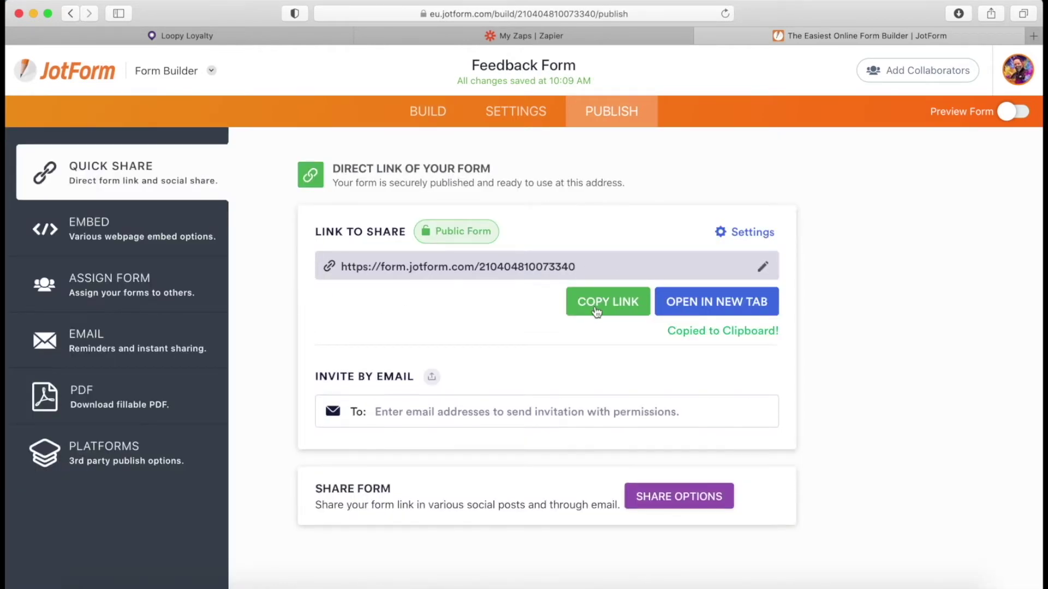
left_click(880, 583)
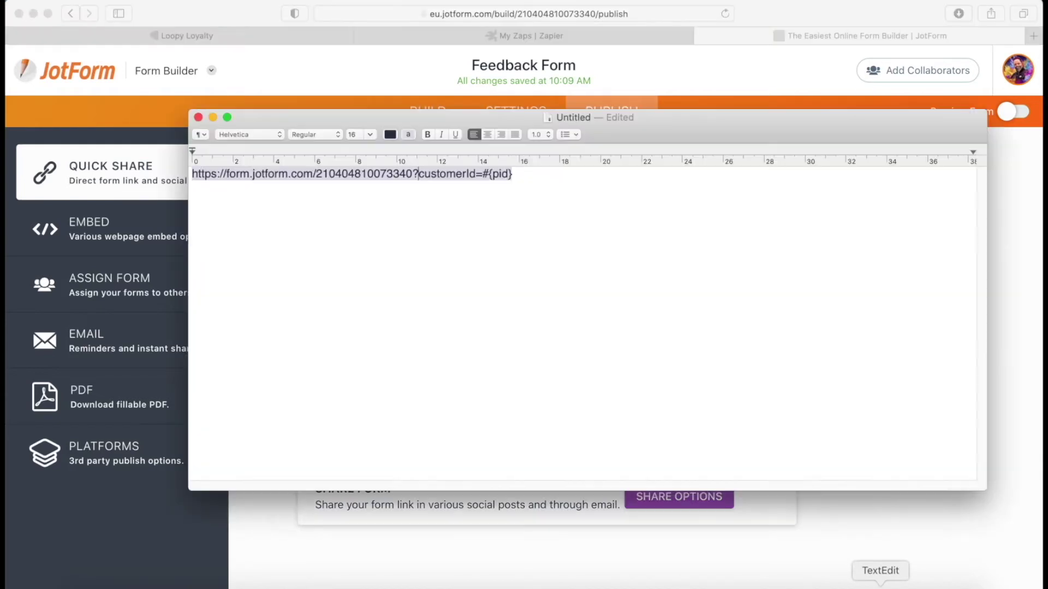
key("super+a")
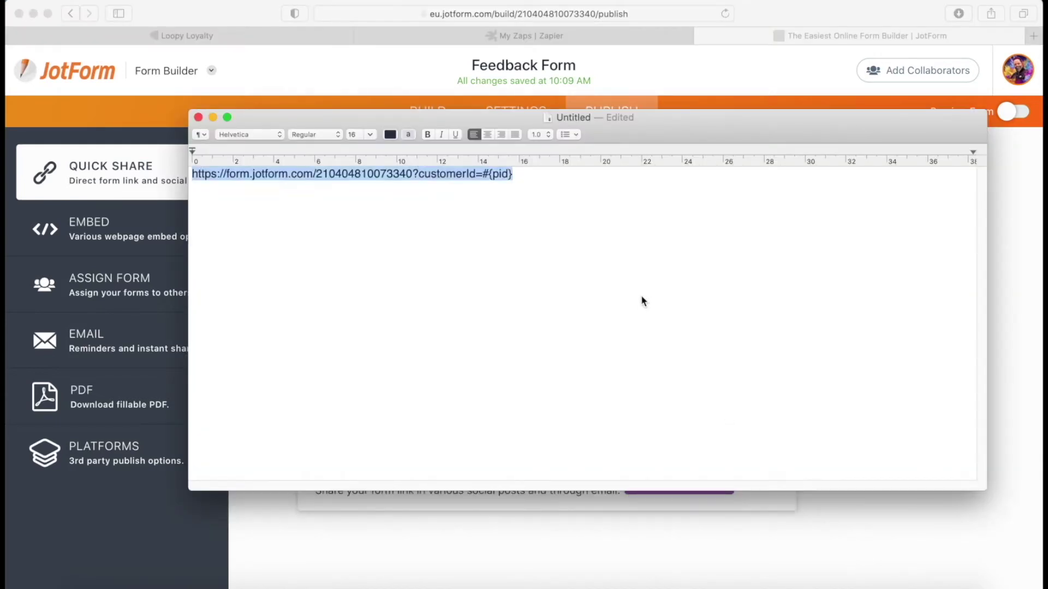
key("super+v")
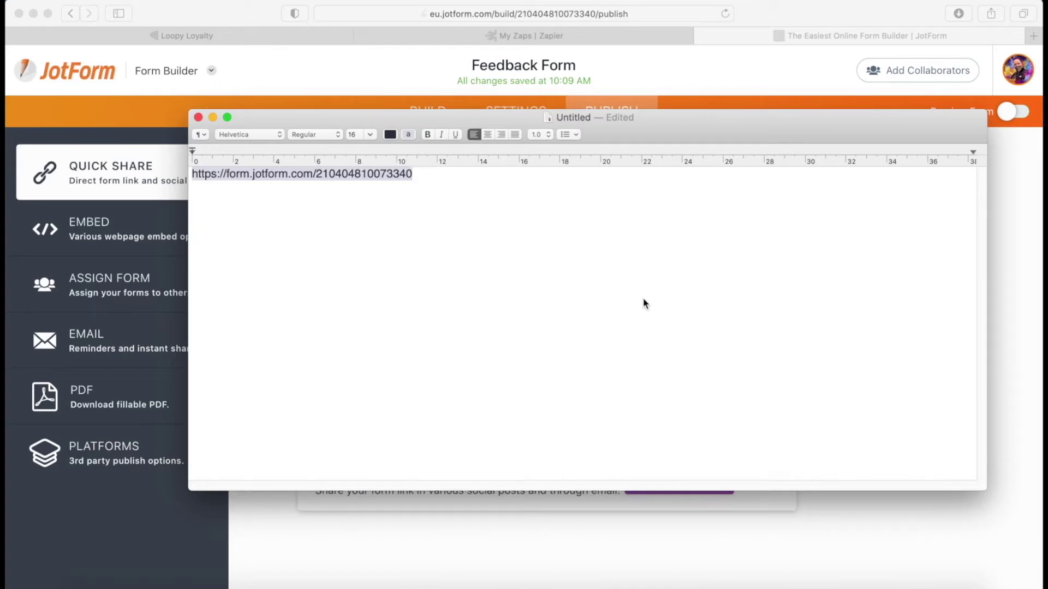
- Append ?customerId=#{pid} to the form link and select the full URL
type("?customer")
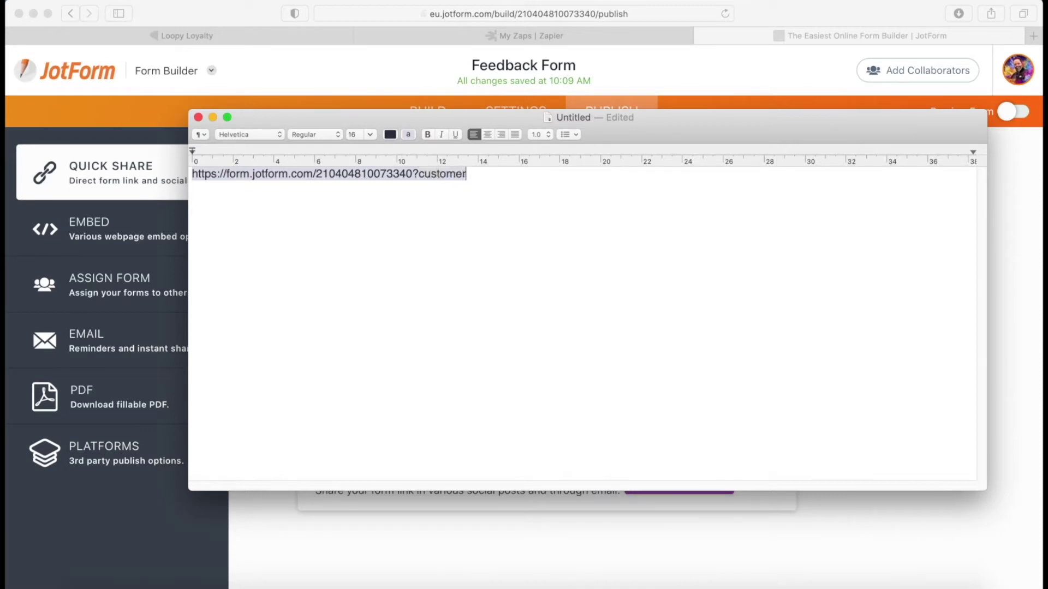
type("Id=")
type("{}pid")
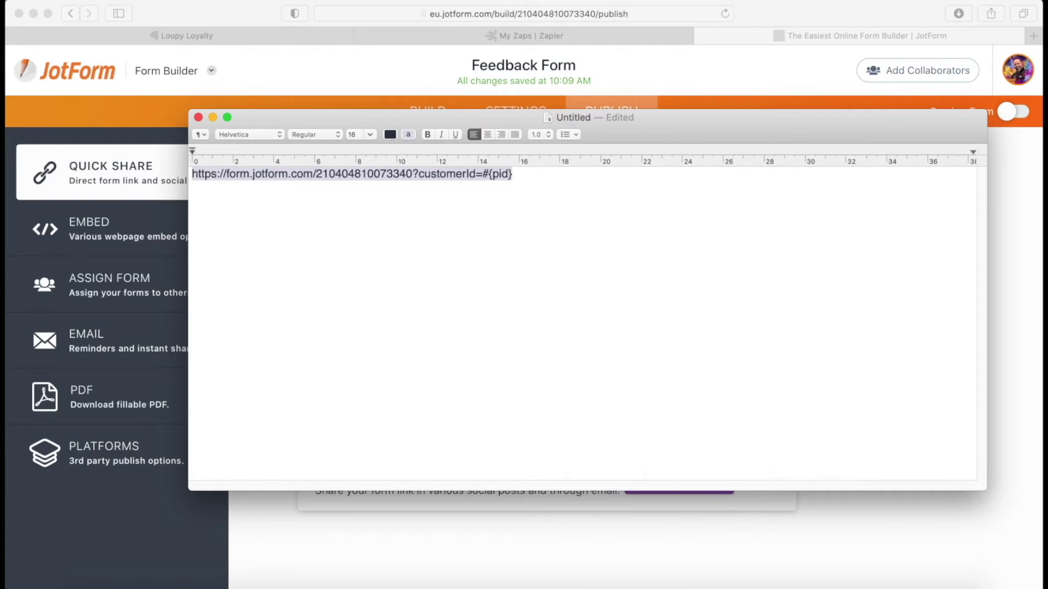
key("super+a")
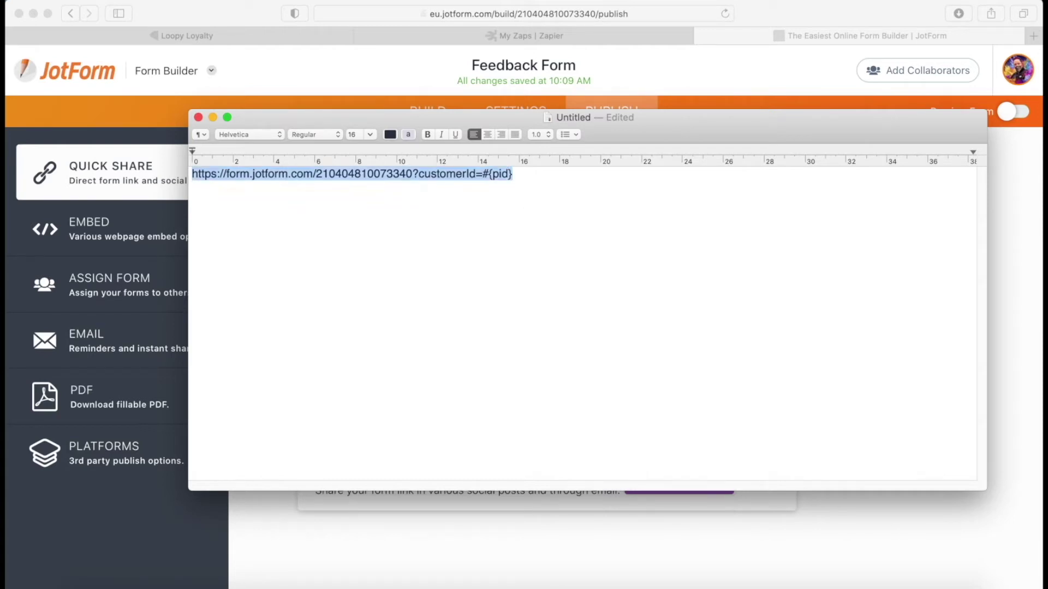
- Replace the card's Leave feedback URL with the link ending in ?customerId=#{pid}
left_click(240, 34)
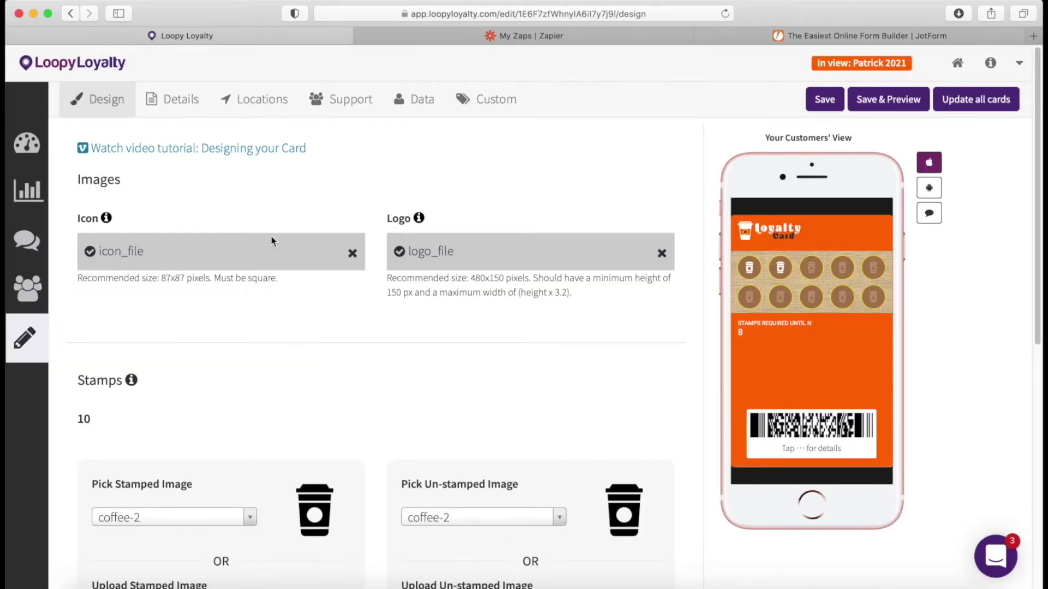
left_click(168, 97)
scroll(398, 386, "down", 7)
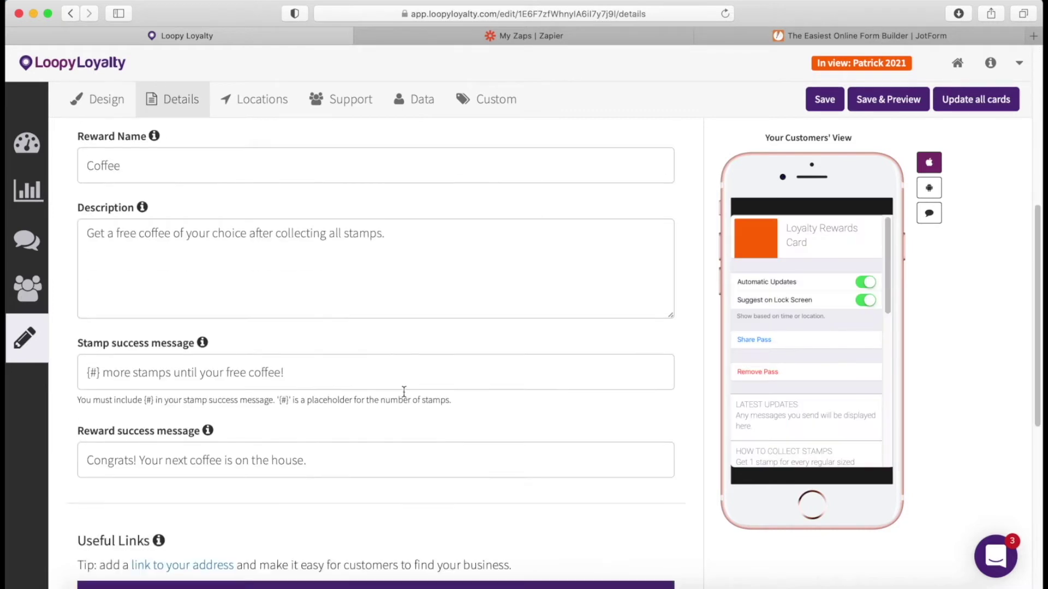
scroll(404, 392, "down", 7)
triple_click(414, 465)
key("super+v")
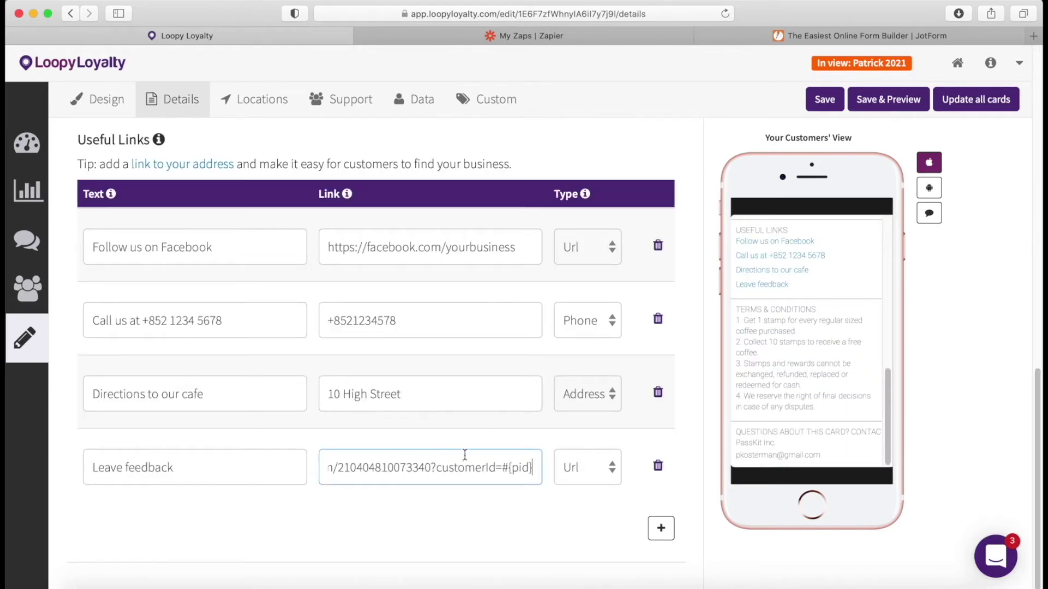
left_click_drag(508, 467, 535, 469)
left_click(516, 467)
left_click(524, 481)
- Recheck the Leave feedback link on the Details tab, confirming its customerId=#{pid} ending
left_click(414, 101)
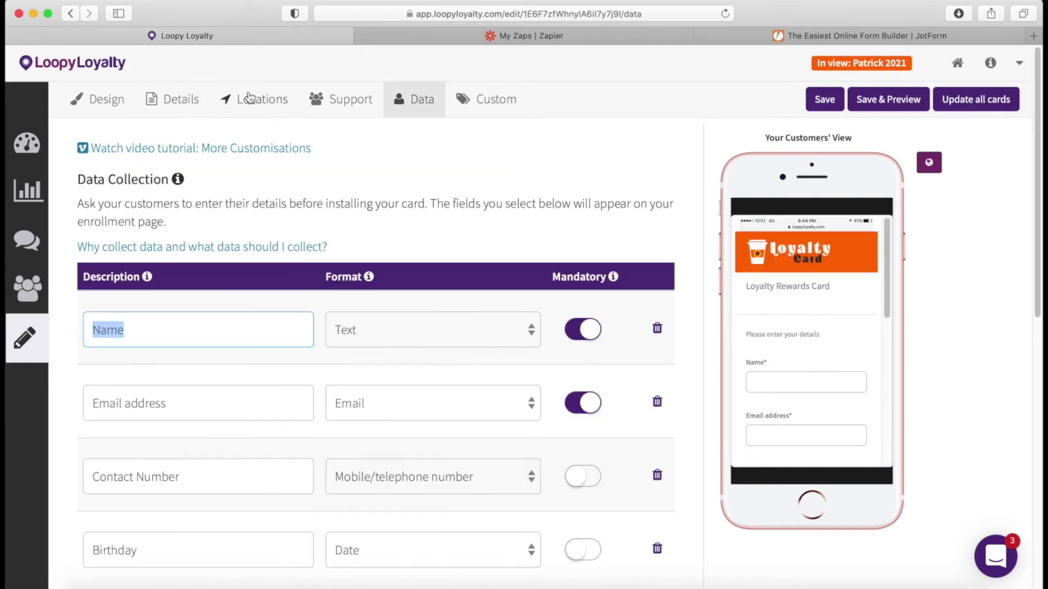
left_click(164, 98)
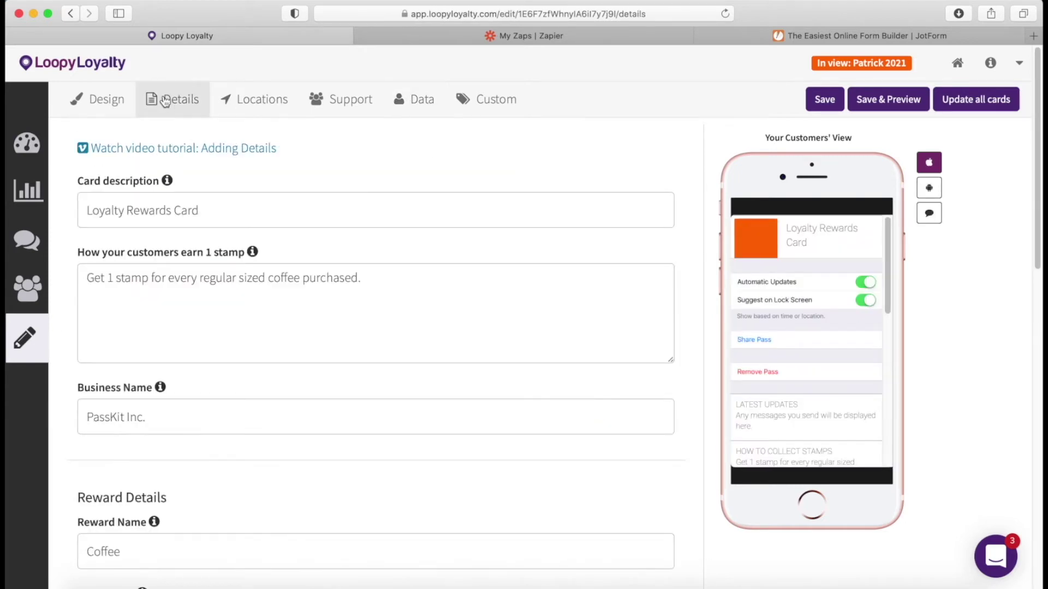
scroll(510, 301, "down", 15)
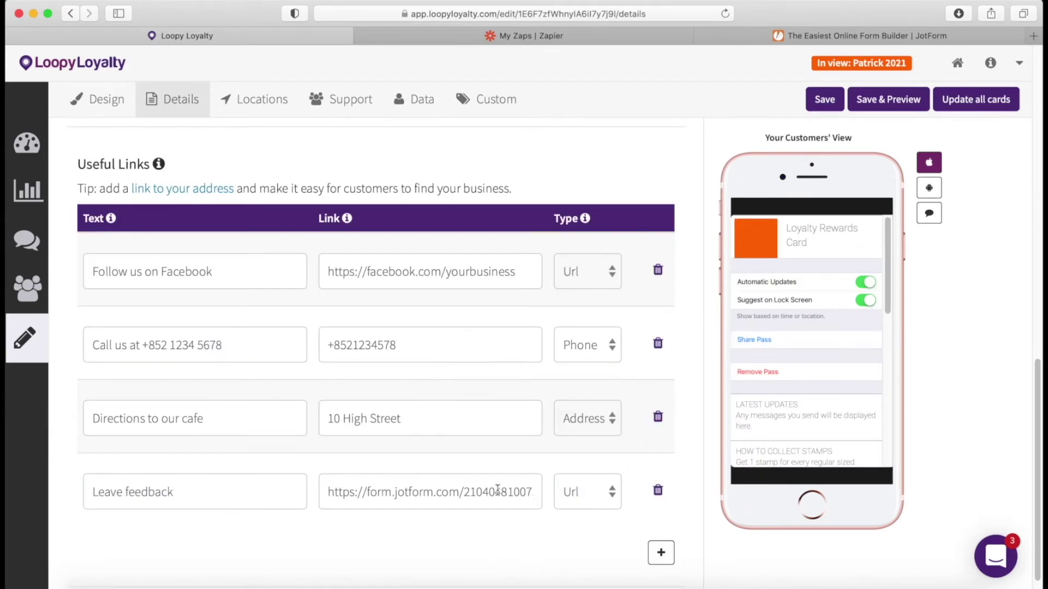
left_click(476, 492)
left_click_drag(413, 485, 848, 502)
left_click(498, 498)
left_click_drag(418, 491, 681, 490)
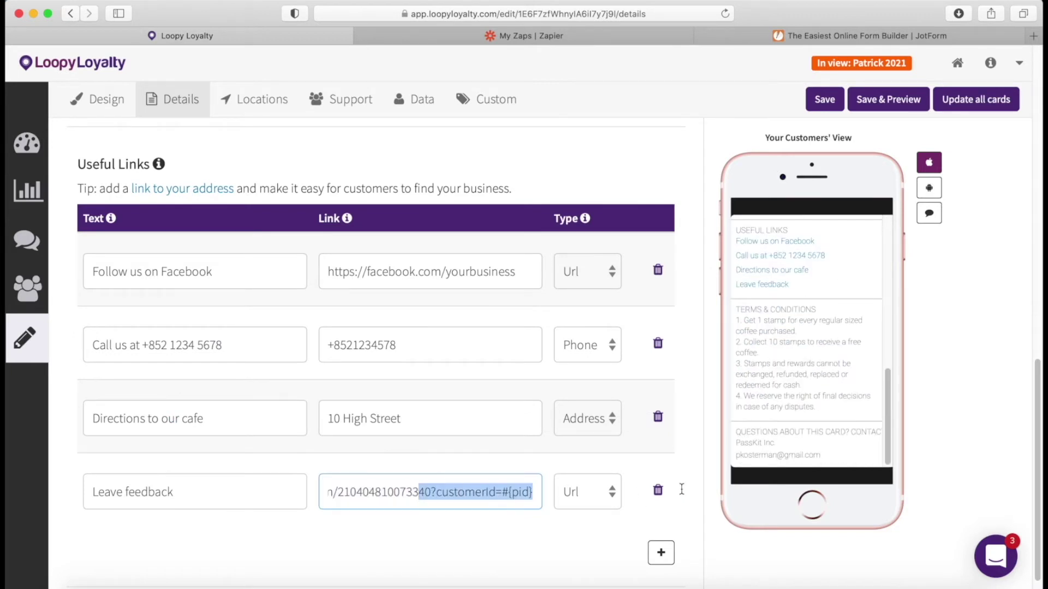
key("Right")
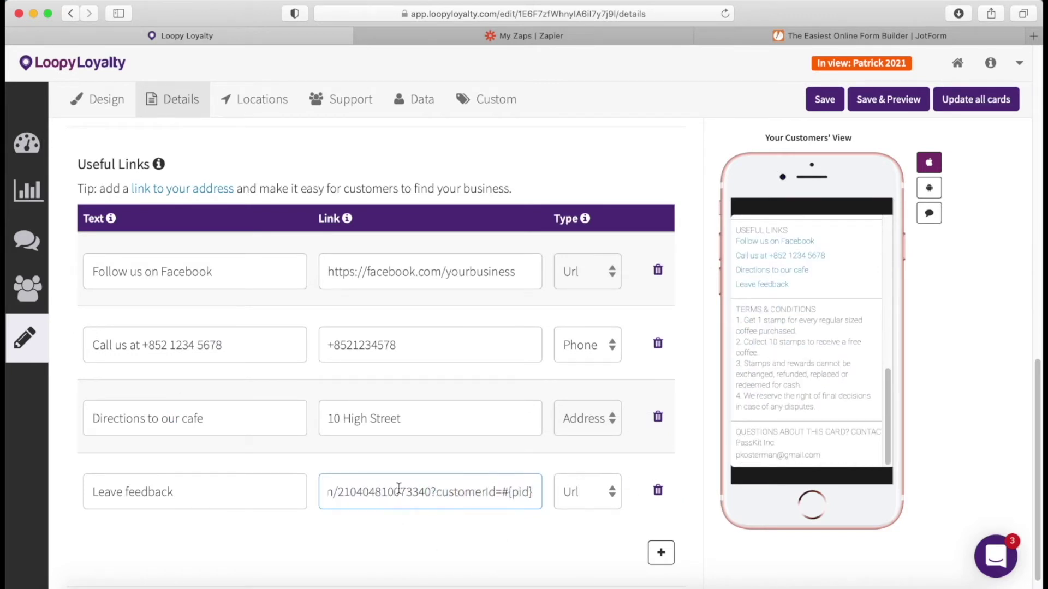
key("super+a")
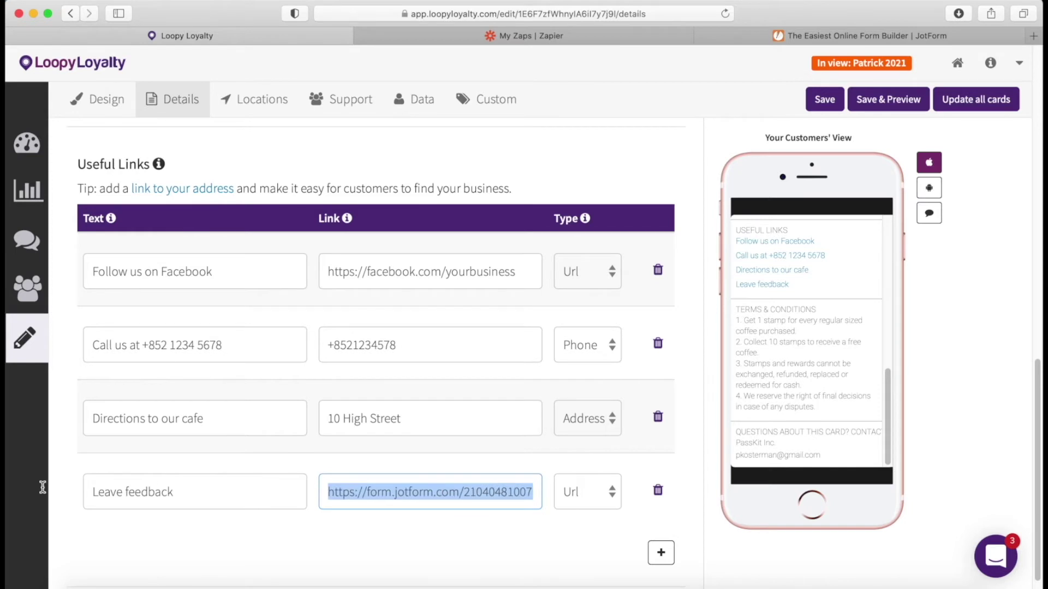
left_click(421, 498)
key("End")
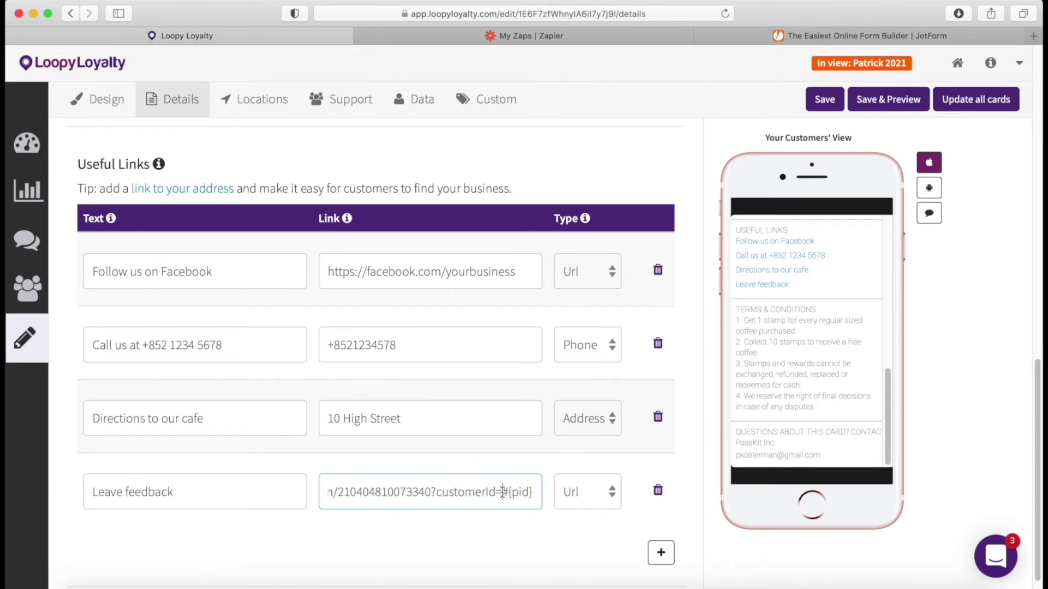
left_click_drag(437, 494, 574, 490)
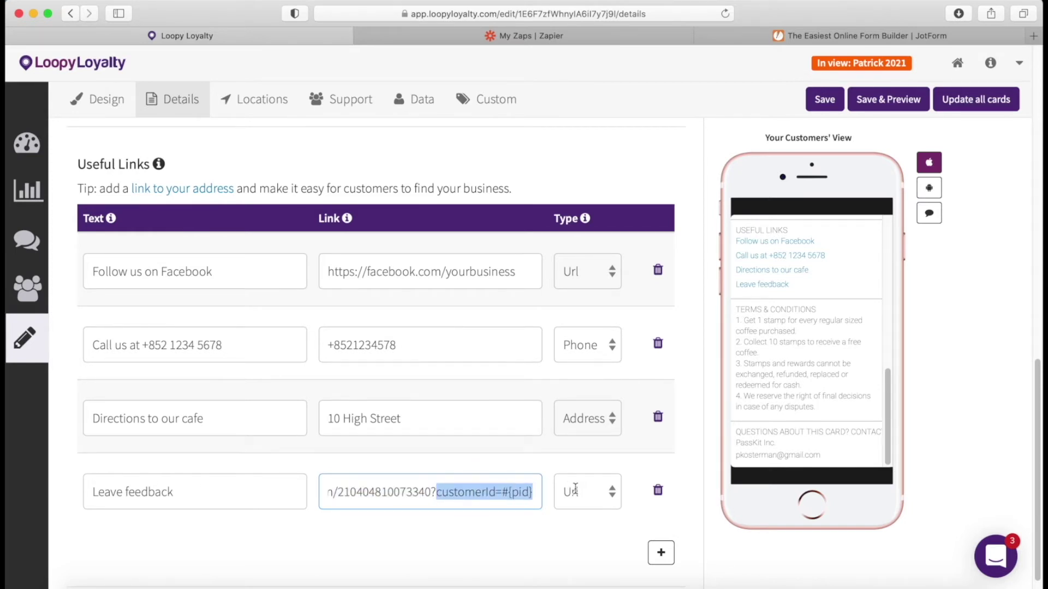
- Reopen the Feedback Form for editing from JotForm's My Forms list
left_click(802, 36)
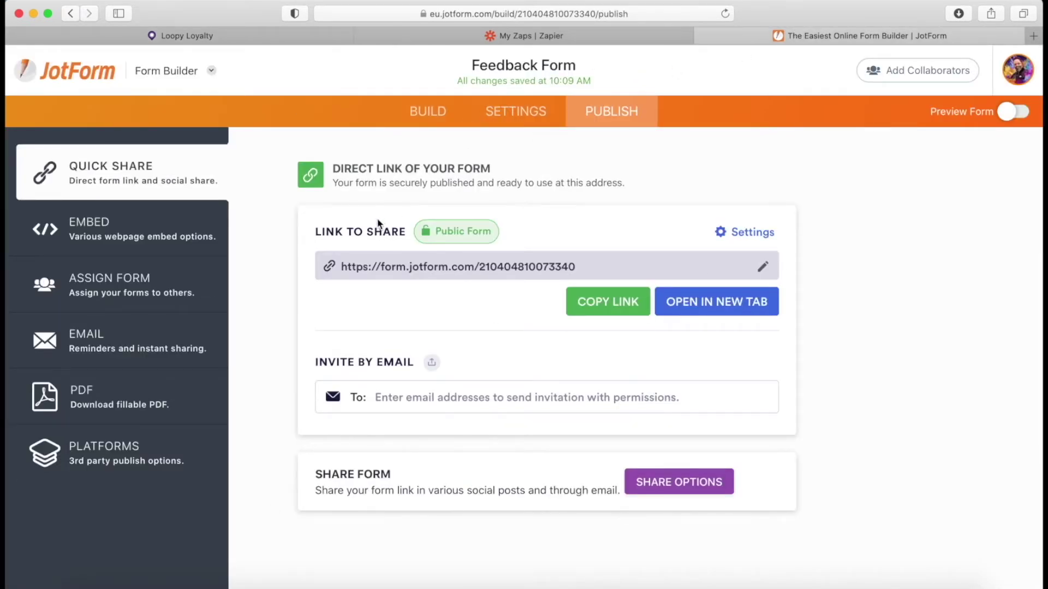
left_click(88, 76)
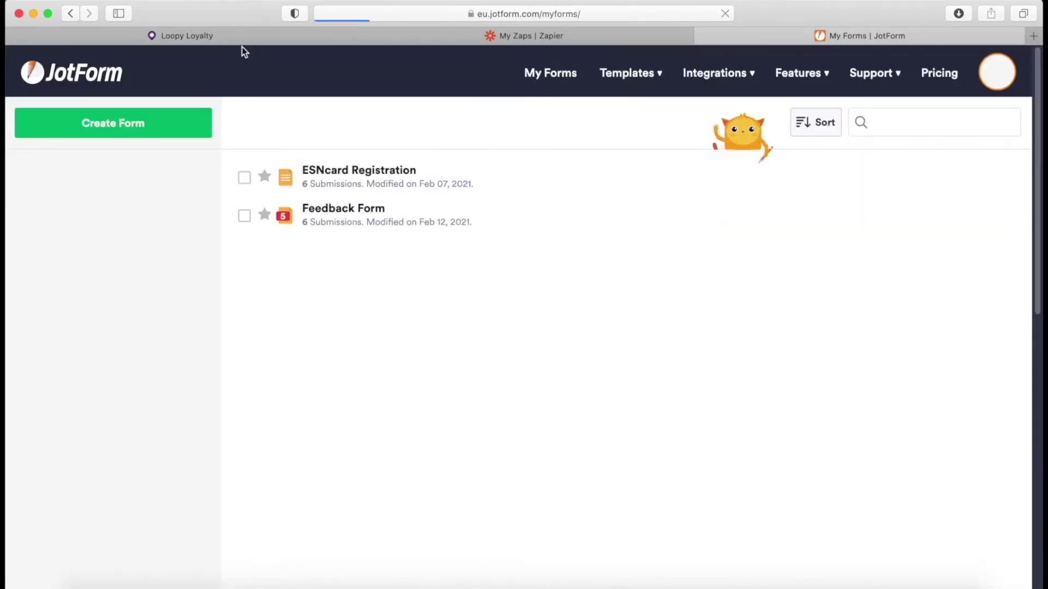
left_click(240, 39)
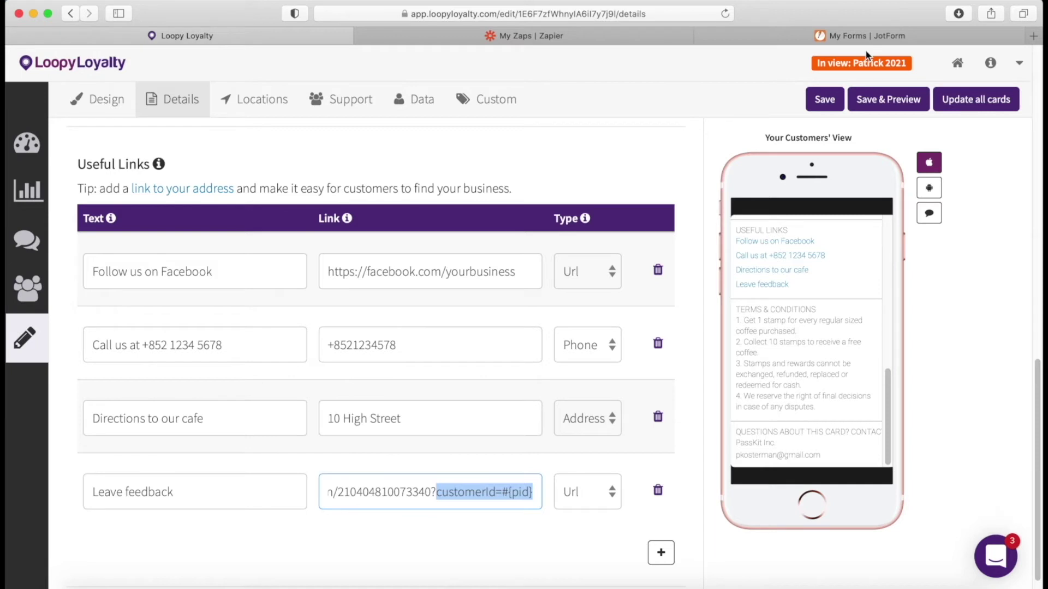
left_click(548, 528)
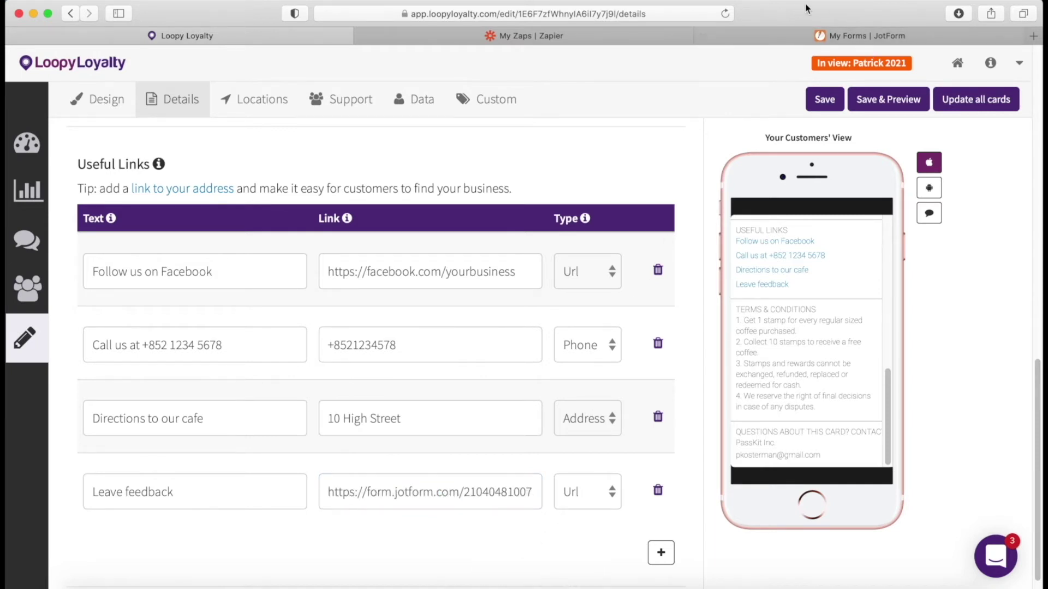
left_click(753, 36)
left_click(888, 182)
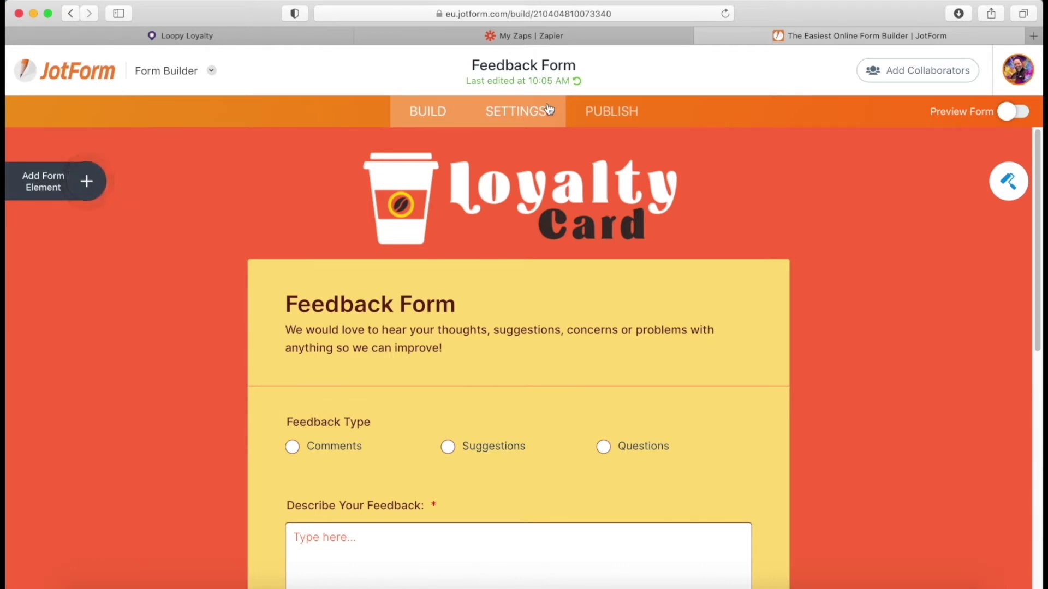
- Show the Feedback Form's full settings with all additional options
left_click(496, 112)
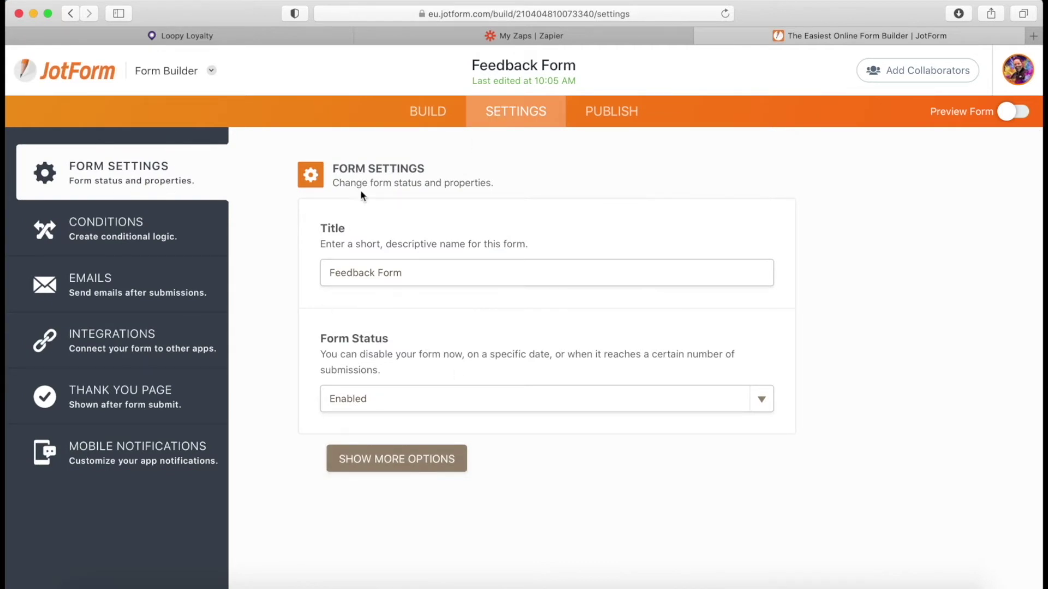
left_click(421, 475)
scroll(571, 405, "down", 5)
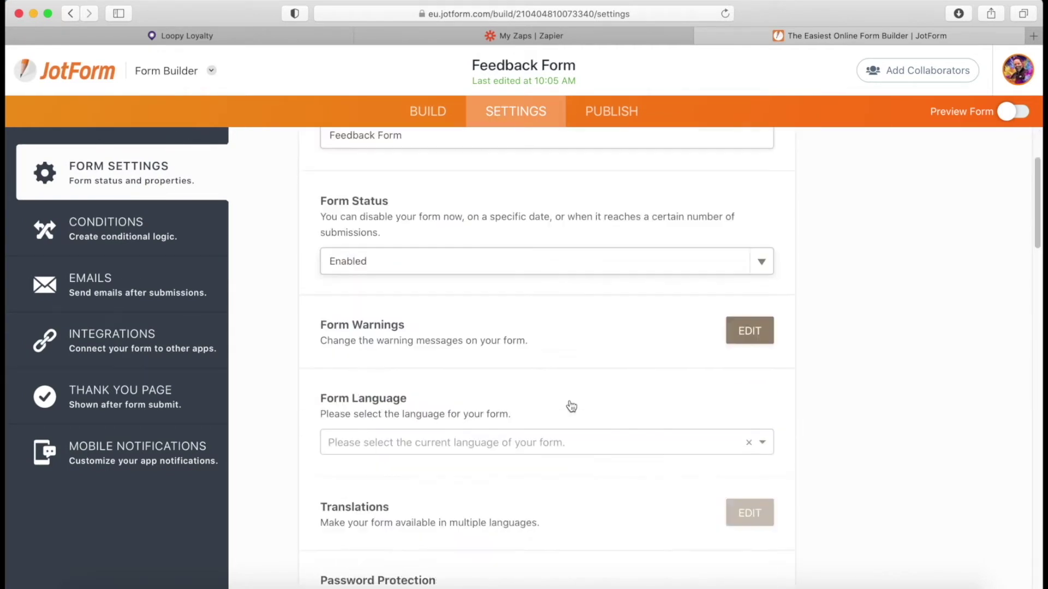
scroll(571, 404, "down", 20)
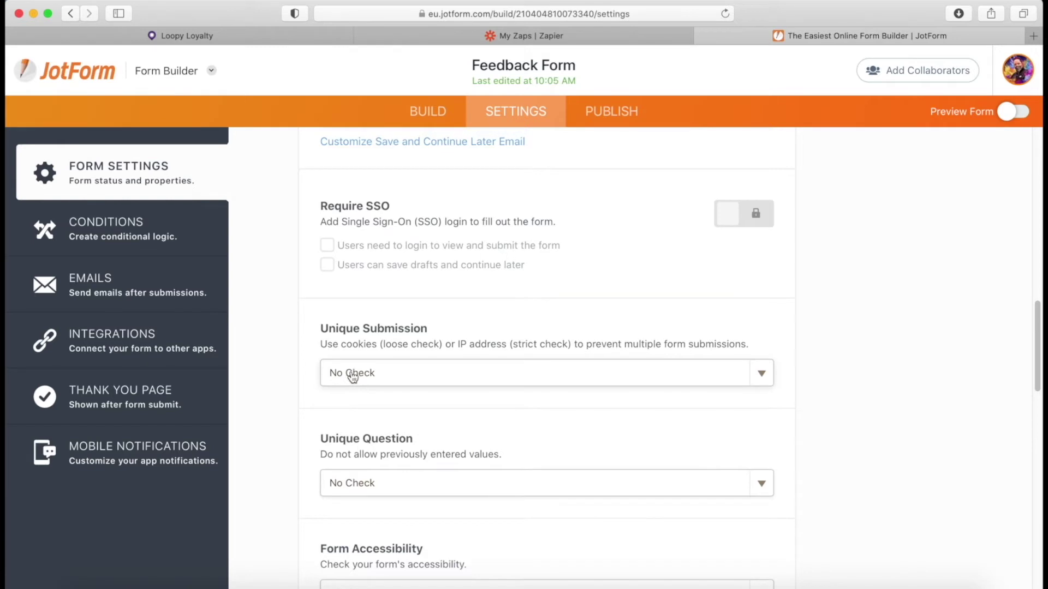
- Review Unique Submission's IP-address explanation and keep it at No Check
left_click_drag(321, 343, 516, 346)
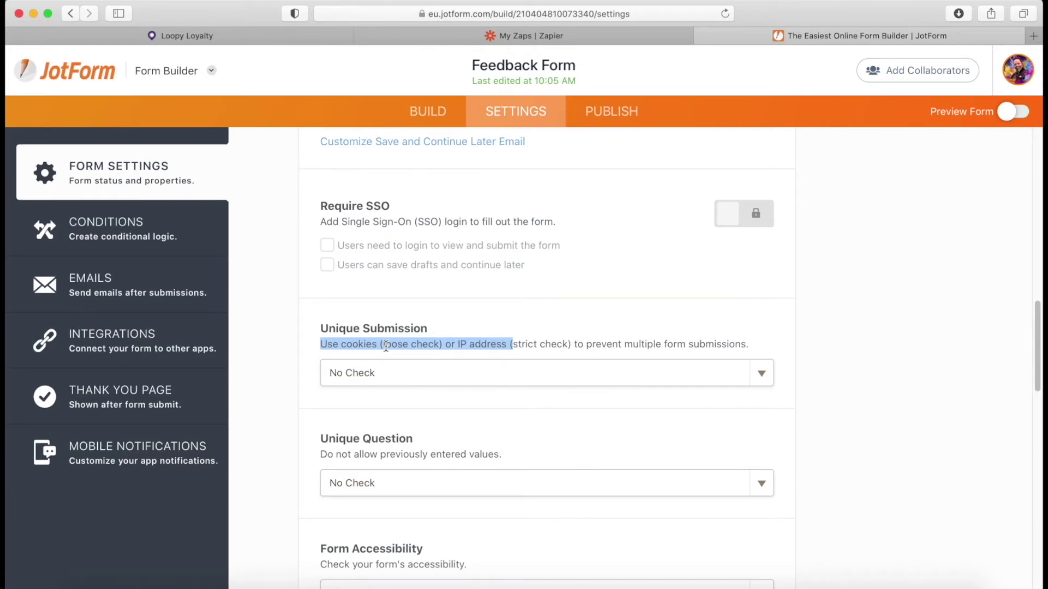
left_click(470, 344)
left_click_drag(457, 344, 507, 344)
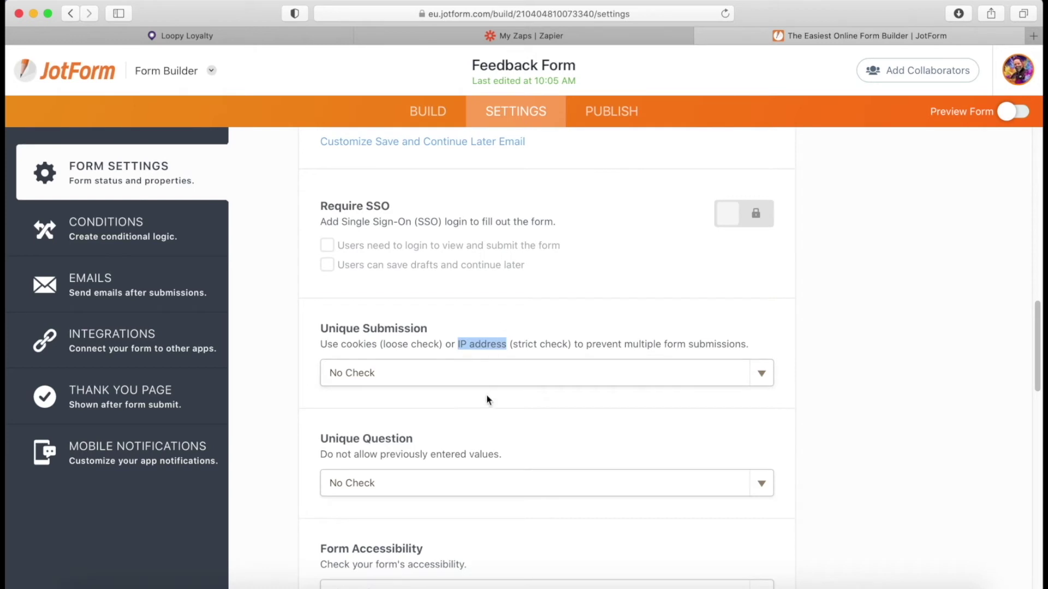
left_click(442, 375)
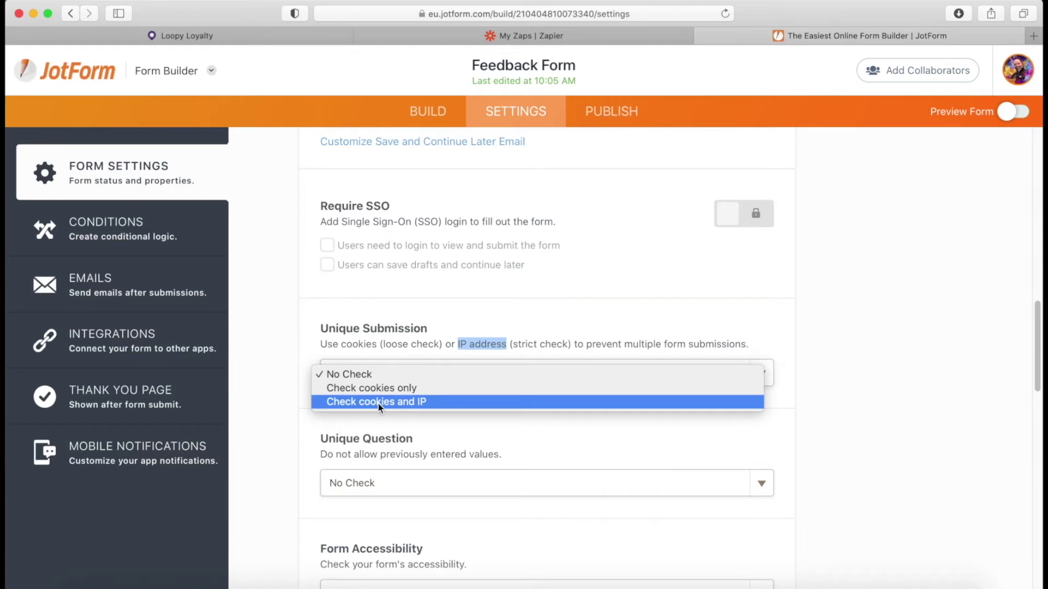
left_click(497, 349)
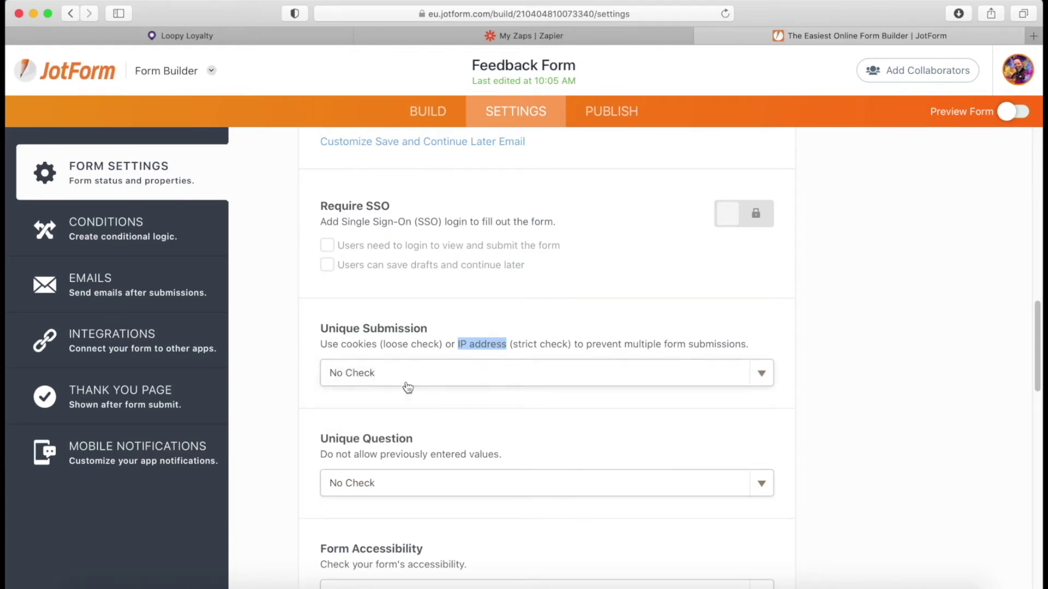
scroll(335, 496, "down", 1)
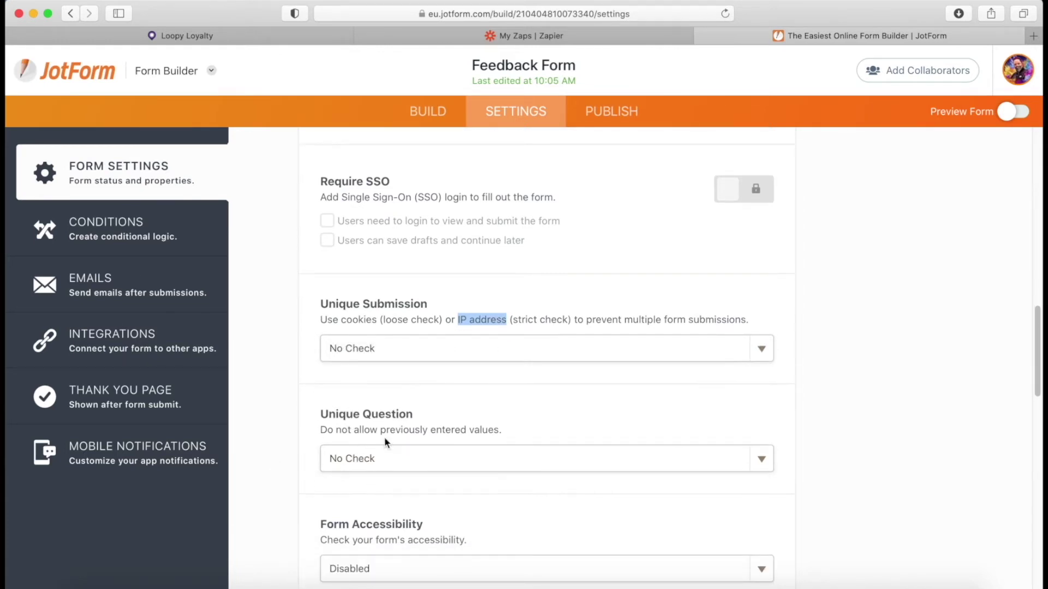
- Choose Customer ID as the form's Unique Question, then return to the card details
left_click(379, 459)
left_click(391, 475)
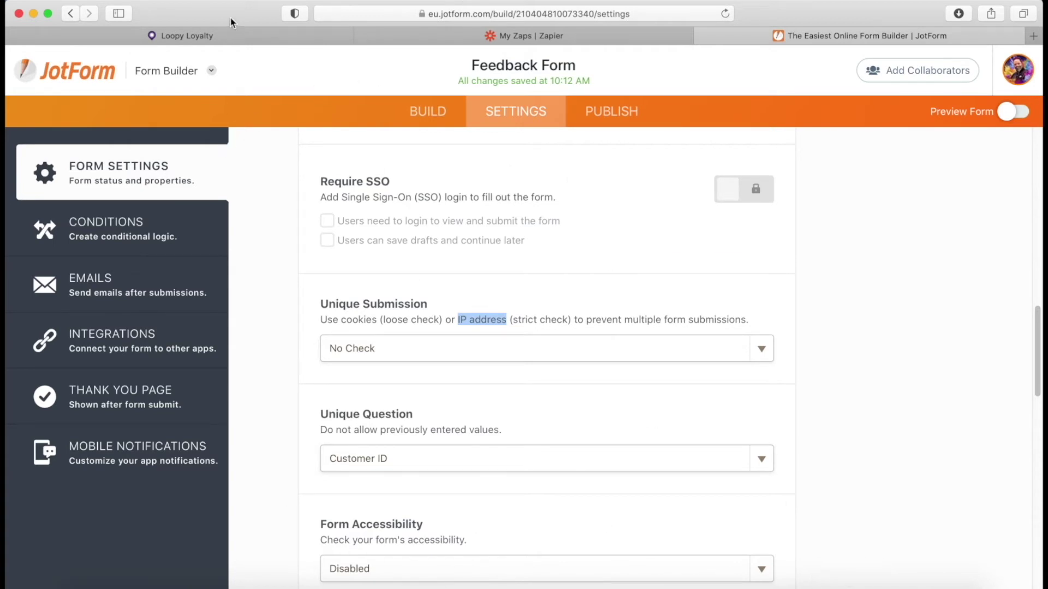
left_click(229, 35)
- Review the Leave feedback URL once more, then move over to Zapier's zap editor
left_click_drag(421, 491, 669, 501)
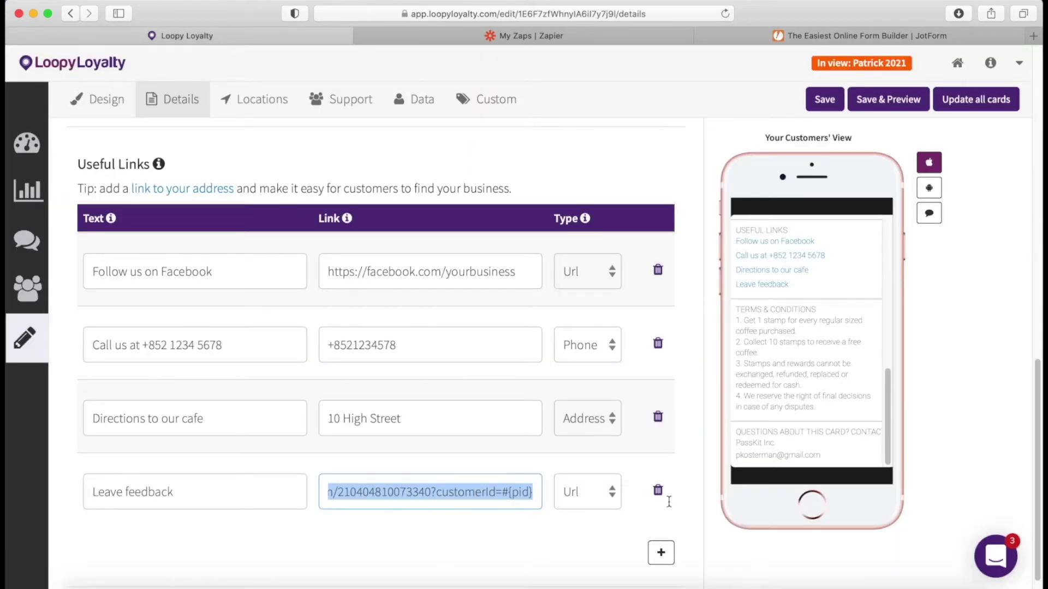
left_click(531, 497)
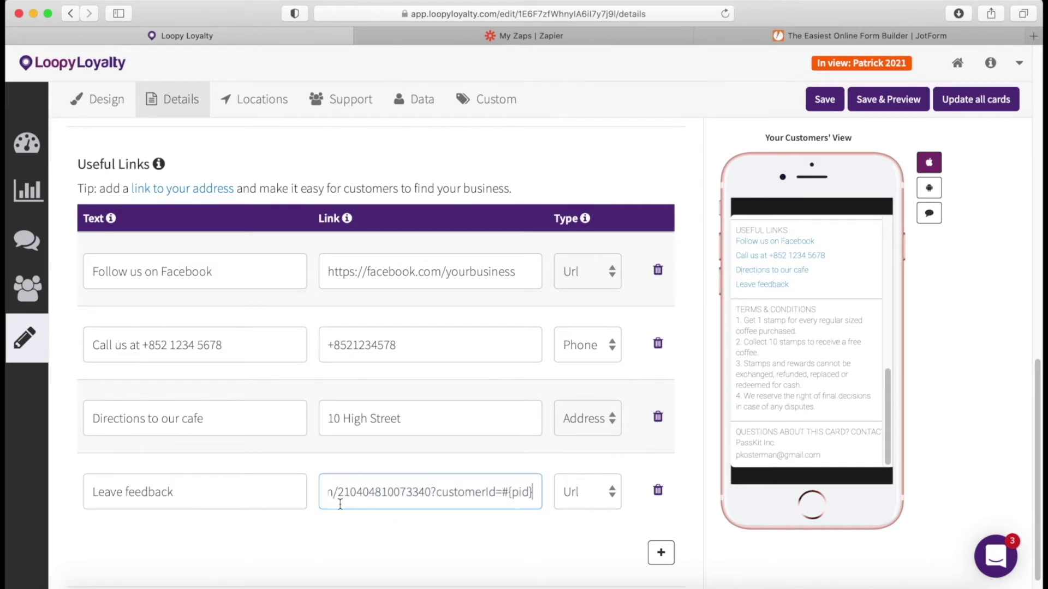
left_click(631, 34)
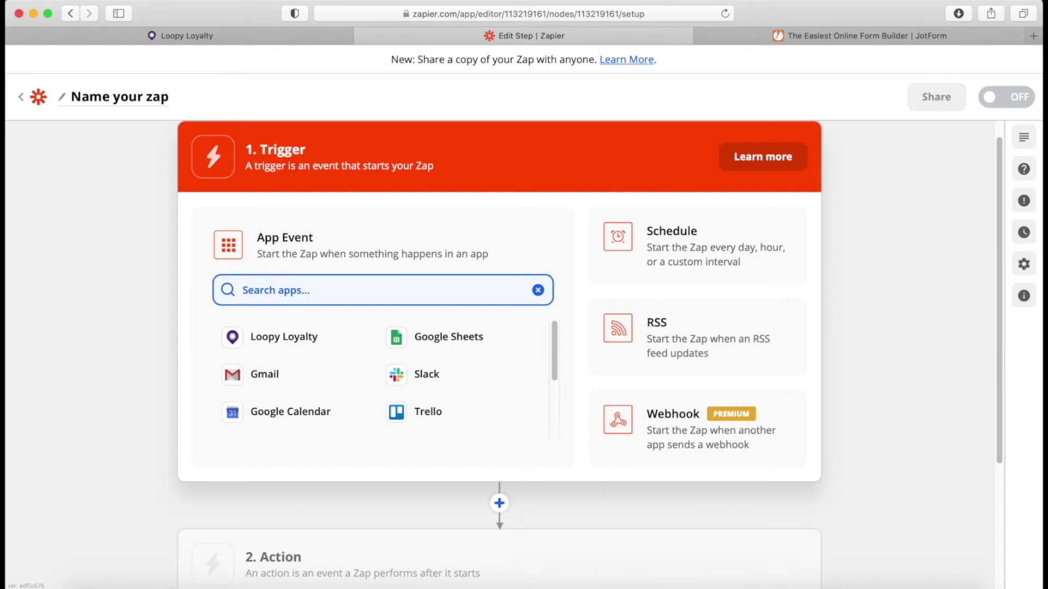
- Set the trigger to JotForm New Submission using the connected JotForm account
type("jotfo")
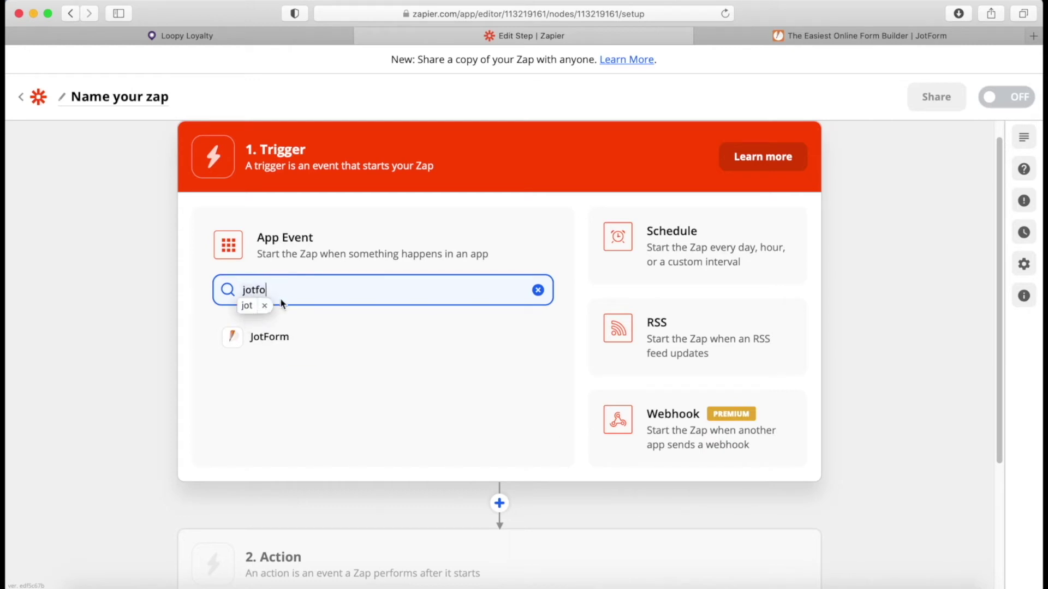
left_click(280, 343)
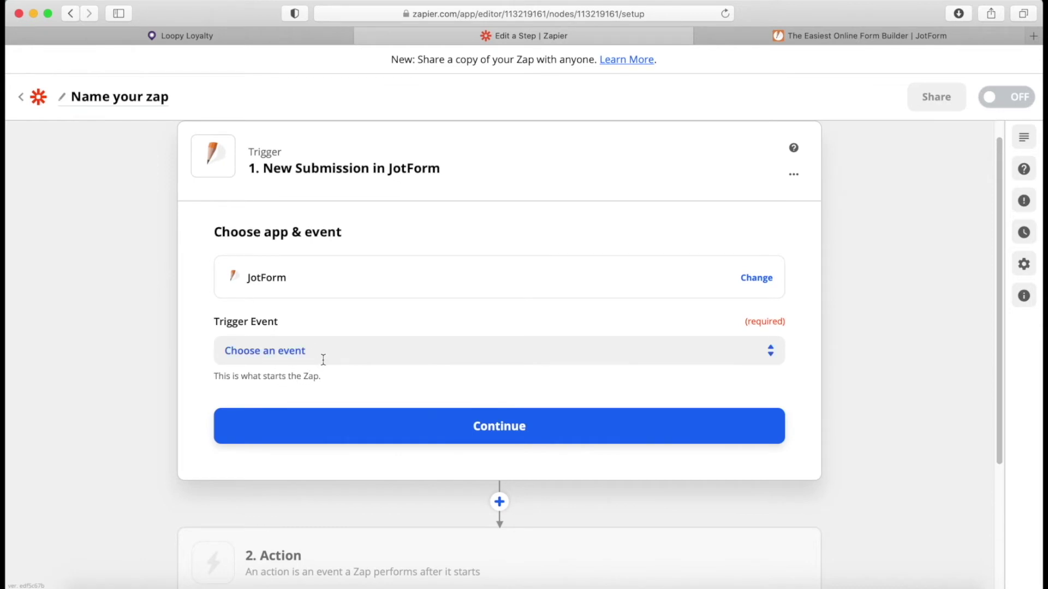
left_click(323, 359)
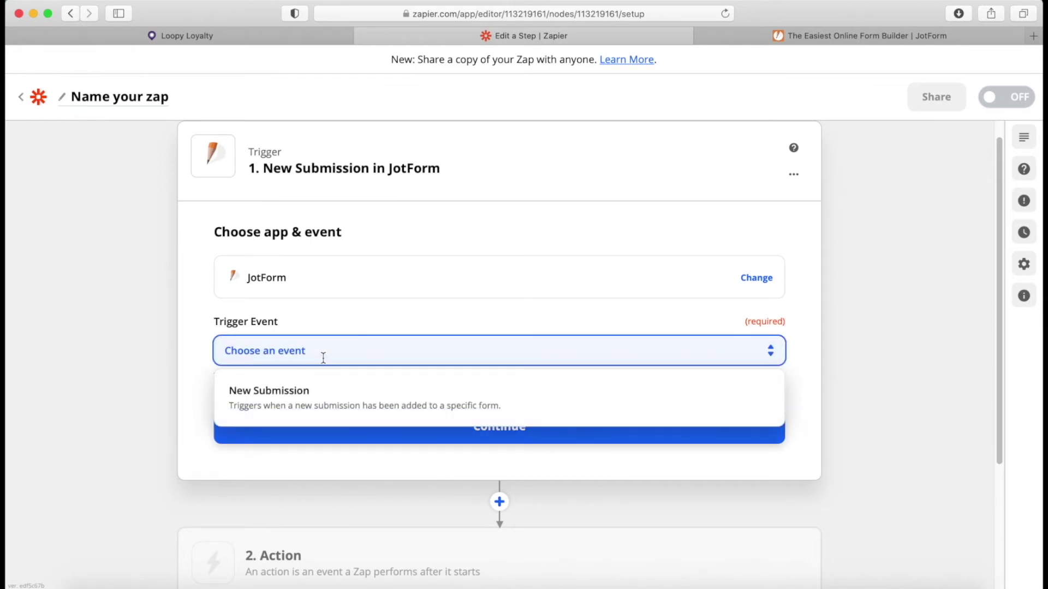
left_click(291, 402)
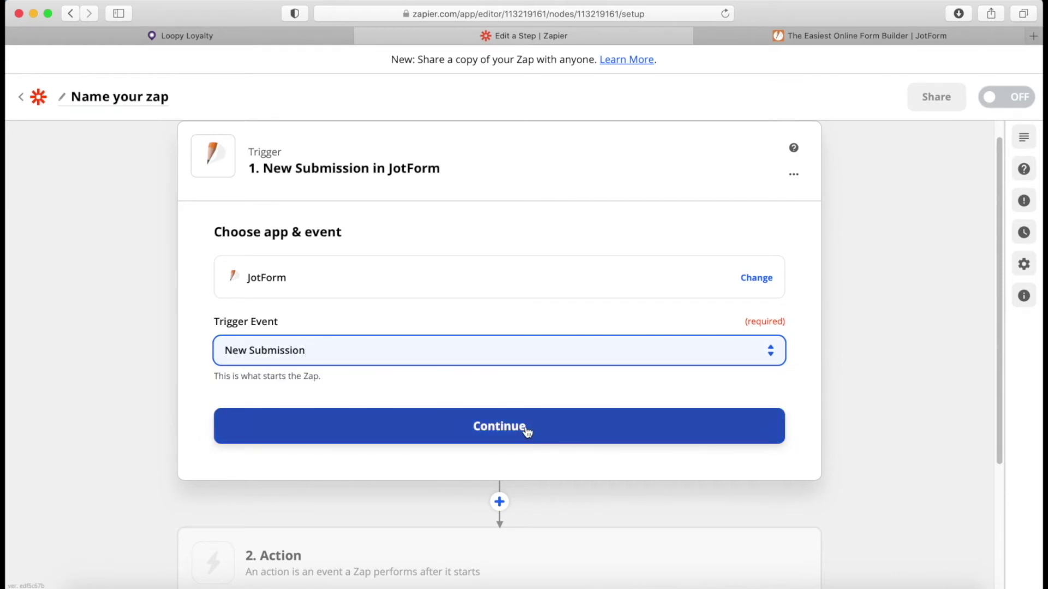
left_click(528, 429)
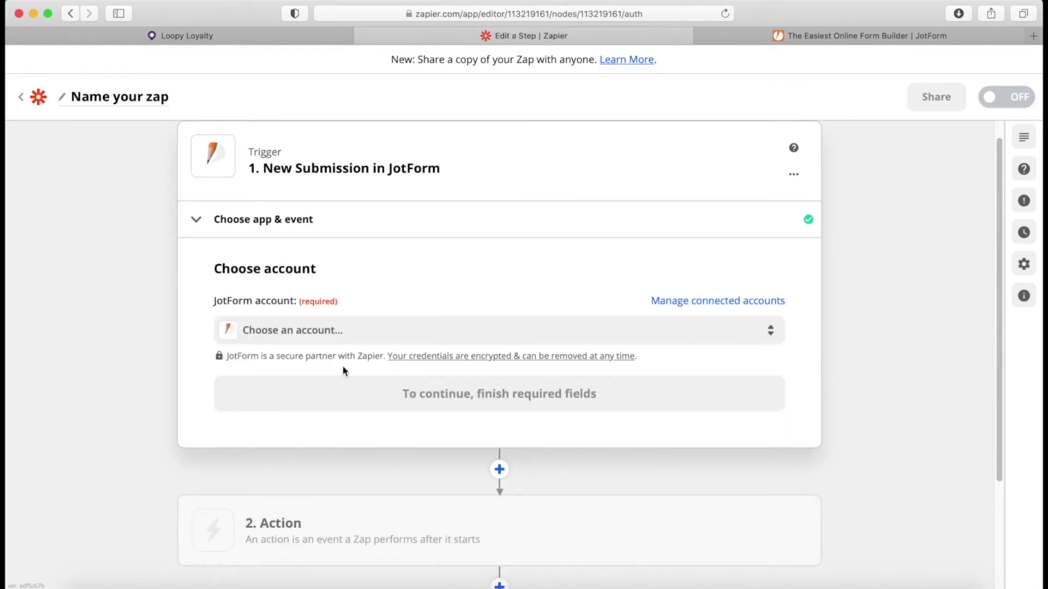
left_click(341, 341)
left_click(294, 457)
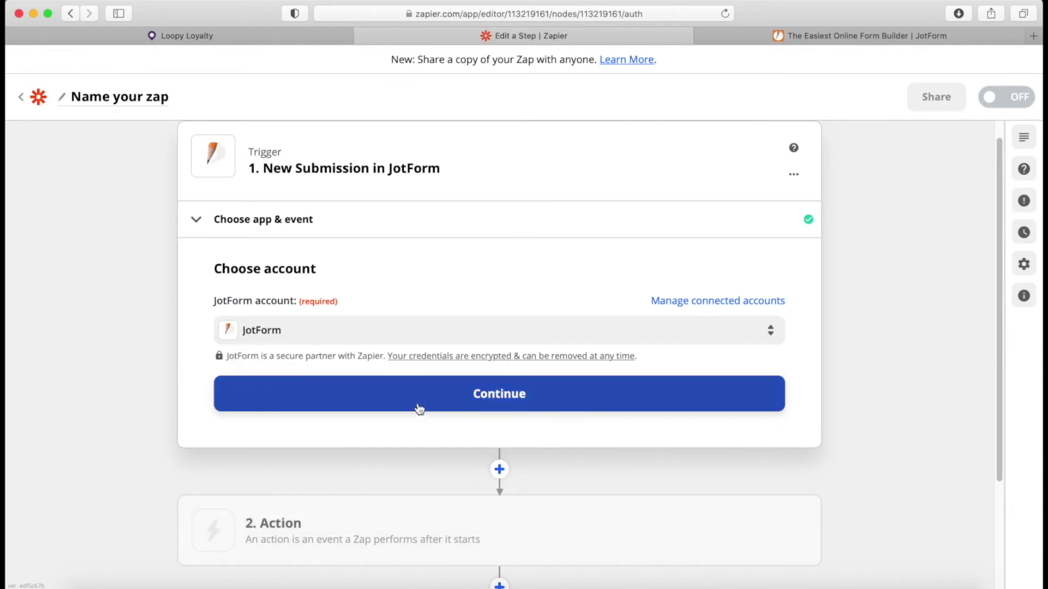
left_click(420, 408)
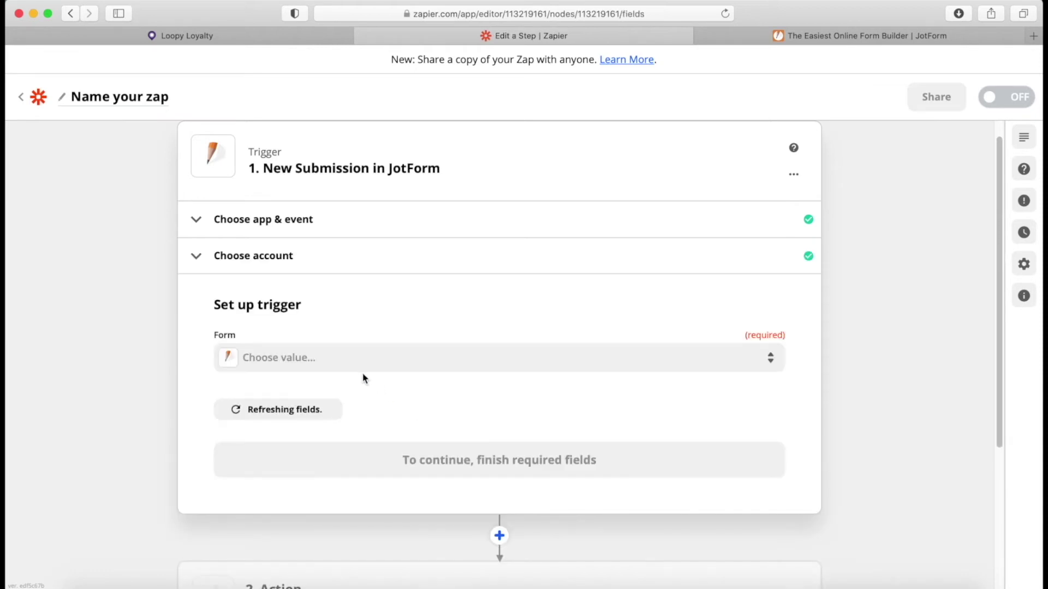
- Choose Feedback Form as the trigger form, test it, and accept the sample submission
left_click(362, 370)
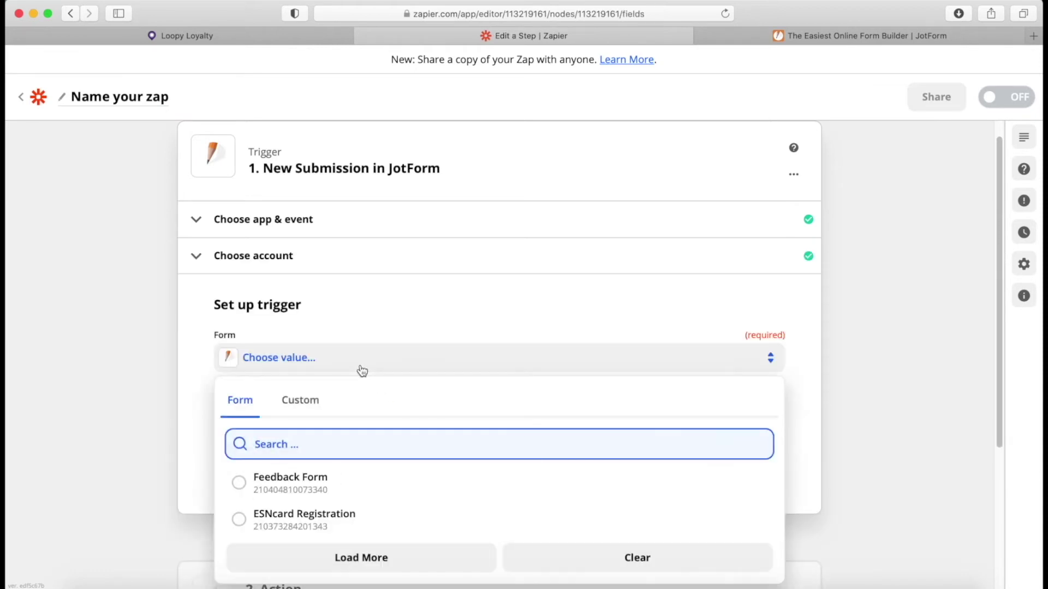
left_click(356, 492)
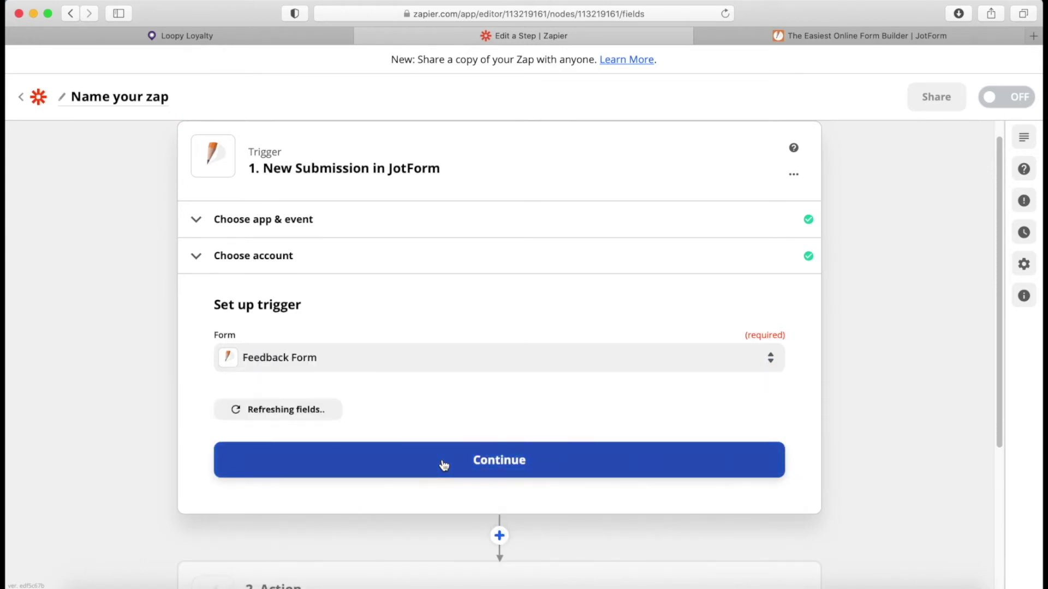
left_click(443, 464)
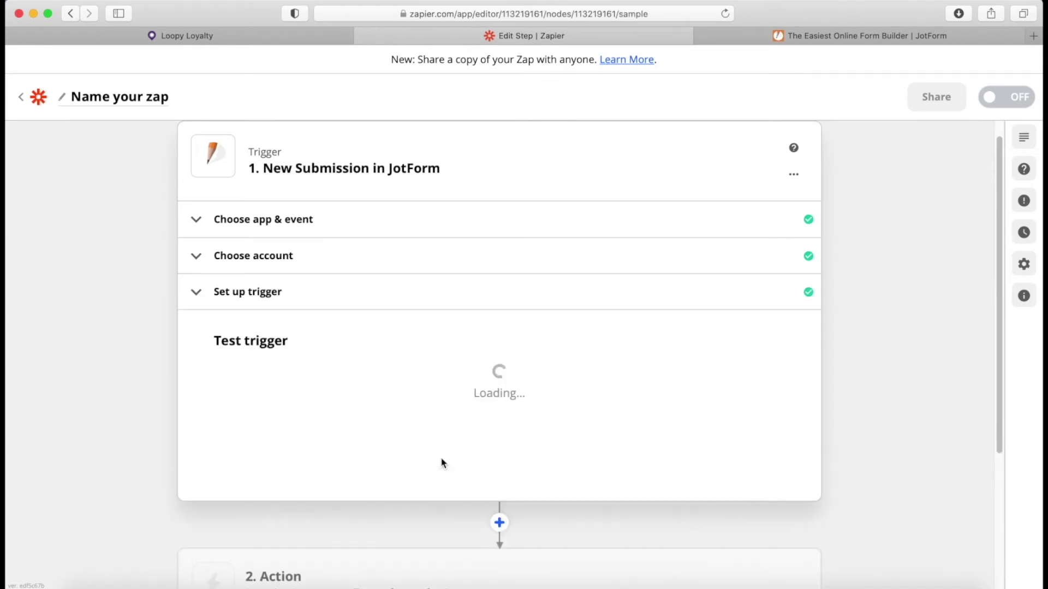
scroll(464, 461, "down", 3)
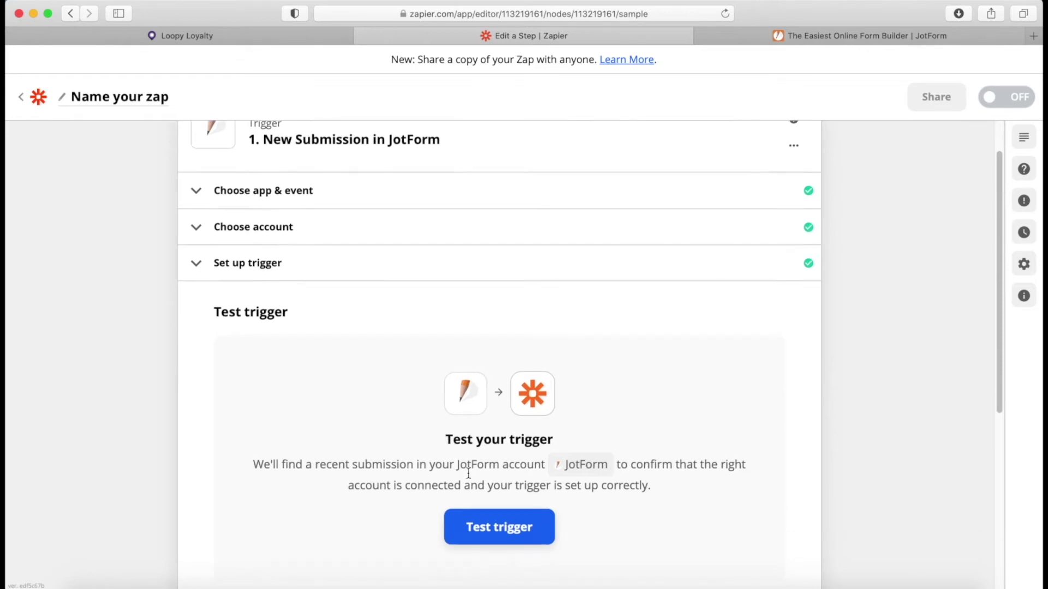
left_click(498, 458)
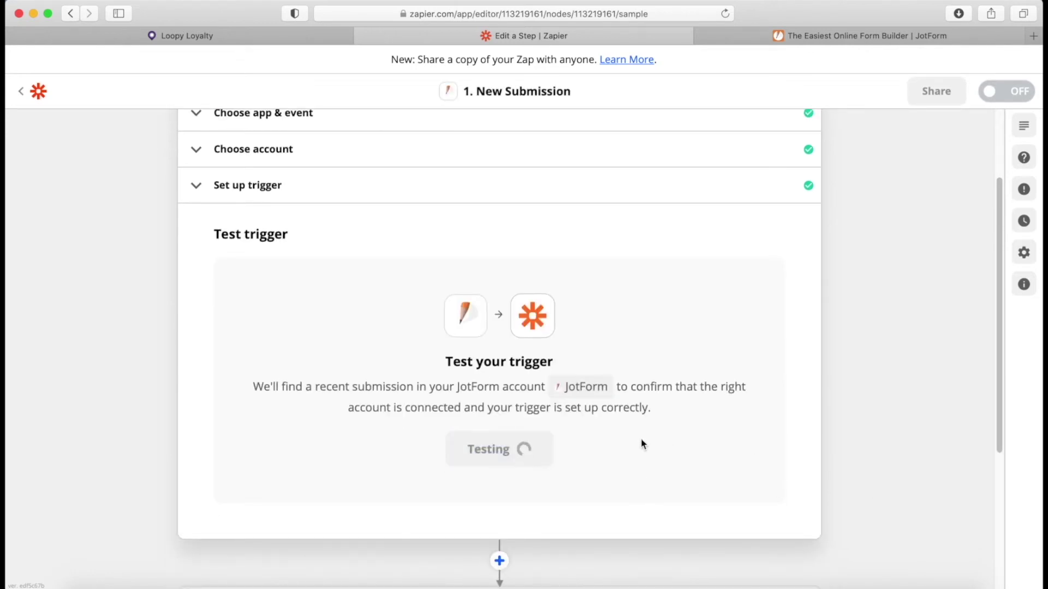
scroll(655, 475, "down", 2)
scroll(844, 494, "down", 2)
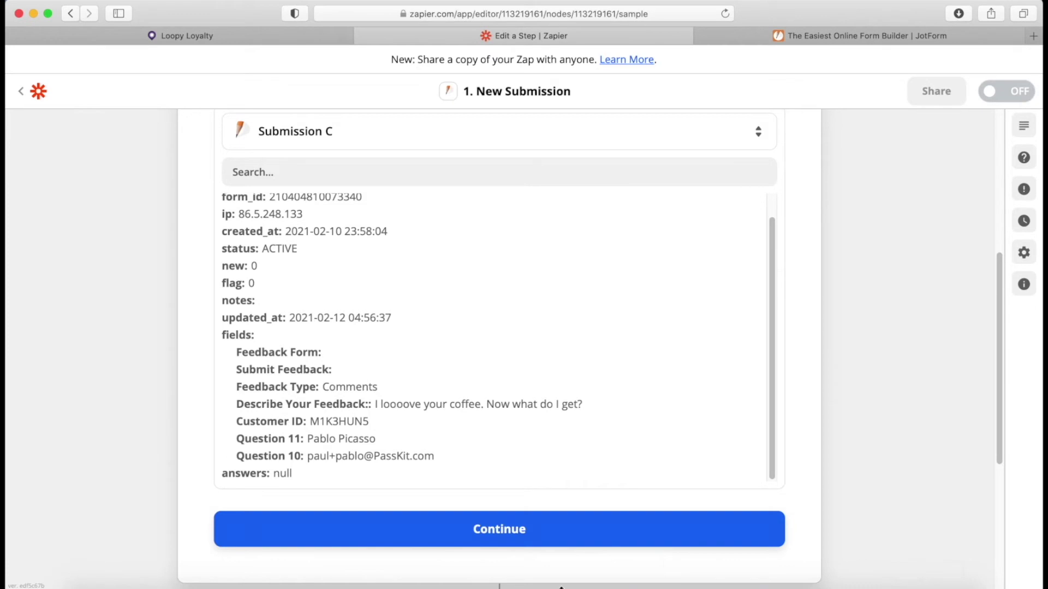
left_click(507, 544)
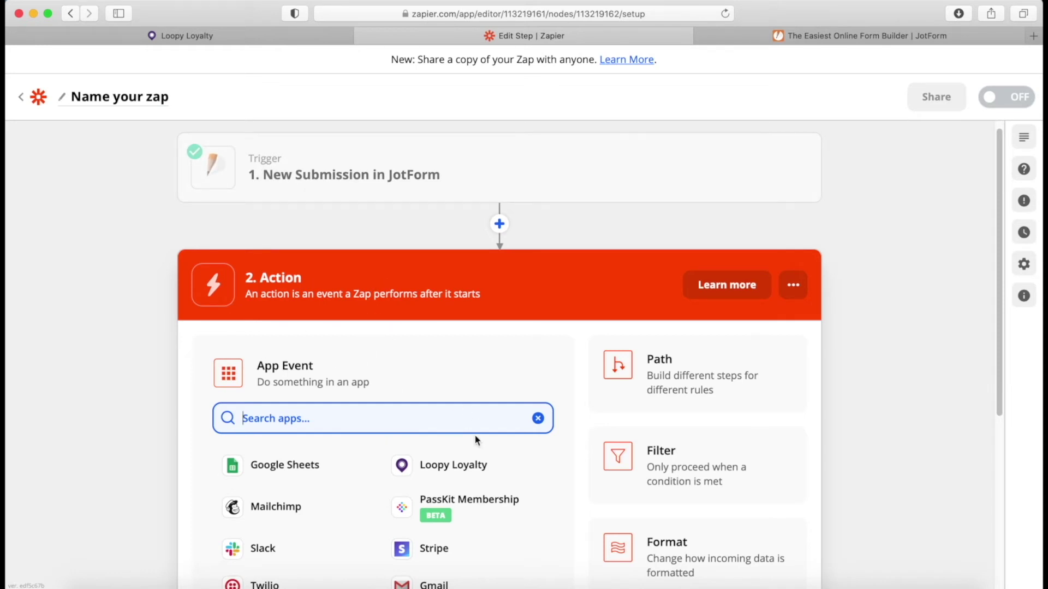
- Set the action to Loopy Loyalty's Add Stamp(s) event using the first connected account
left_click(417, 465)
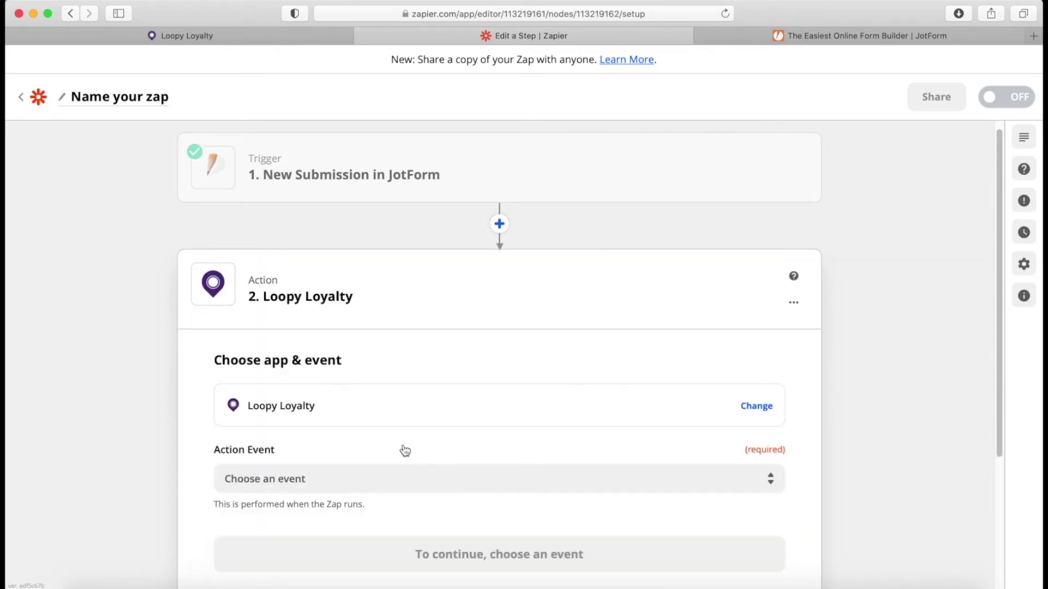
scroll(329, 469, "down", 2)
left_click(375, 358)
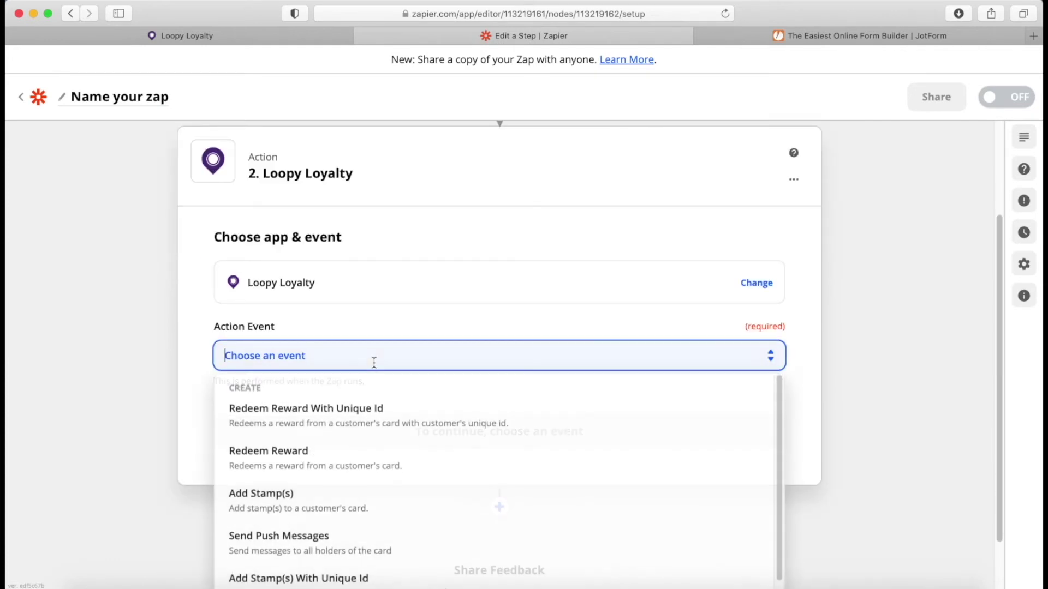
scroll(919, 420, "down", 1)
scroll(919, 421, "down", 2)
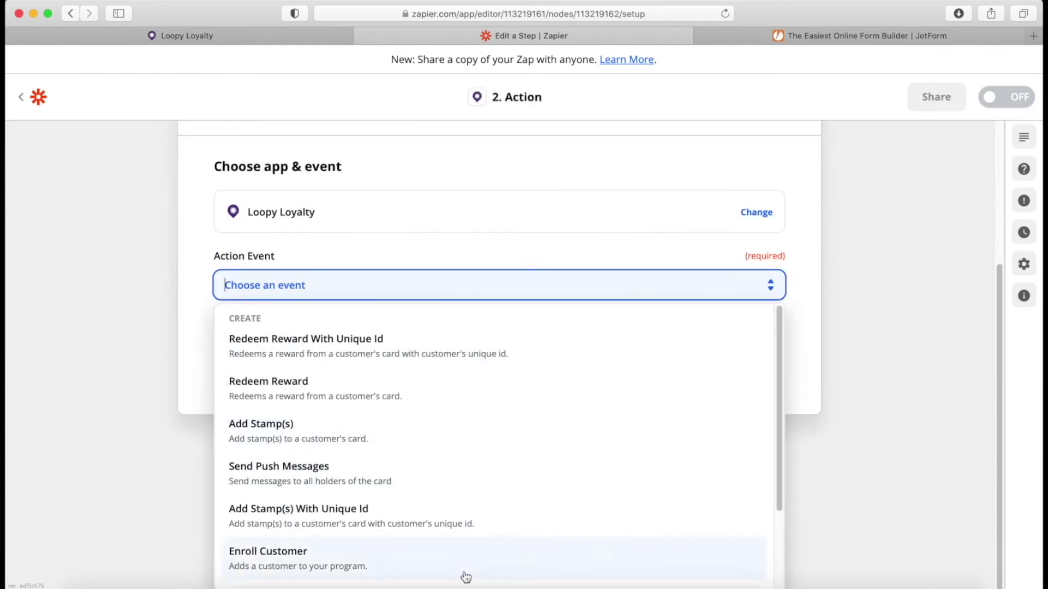
left_click(468, 448)
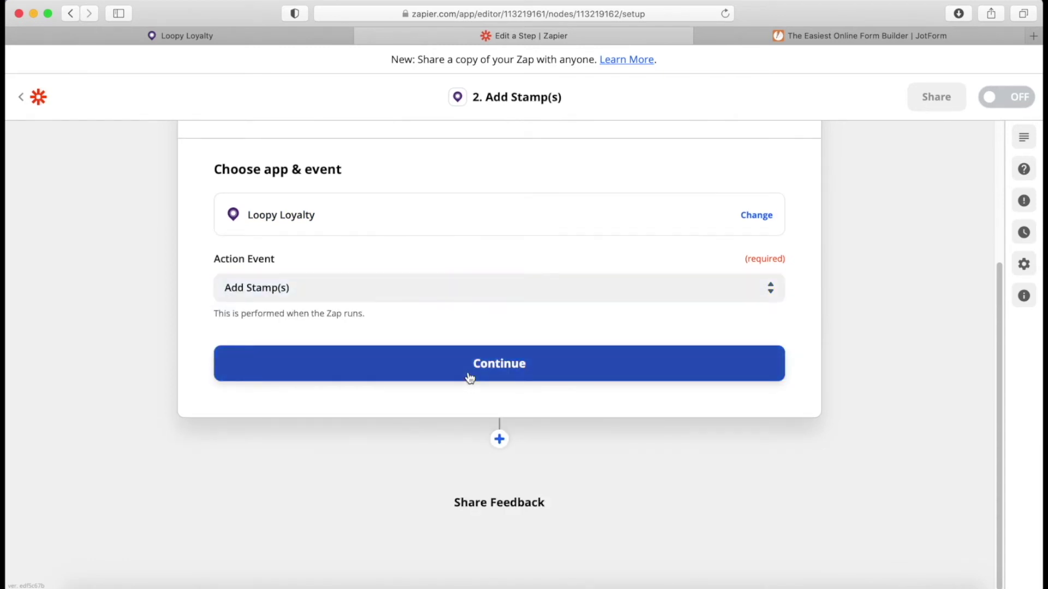
left_click(470, 377)
left_click(435, 321)
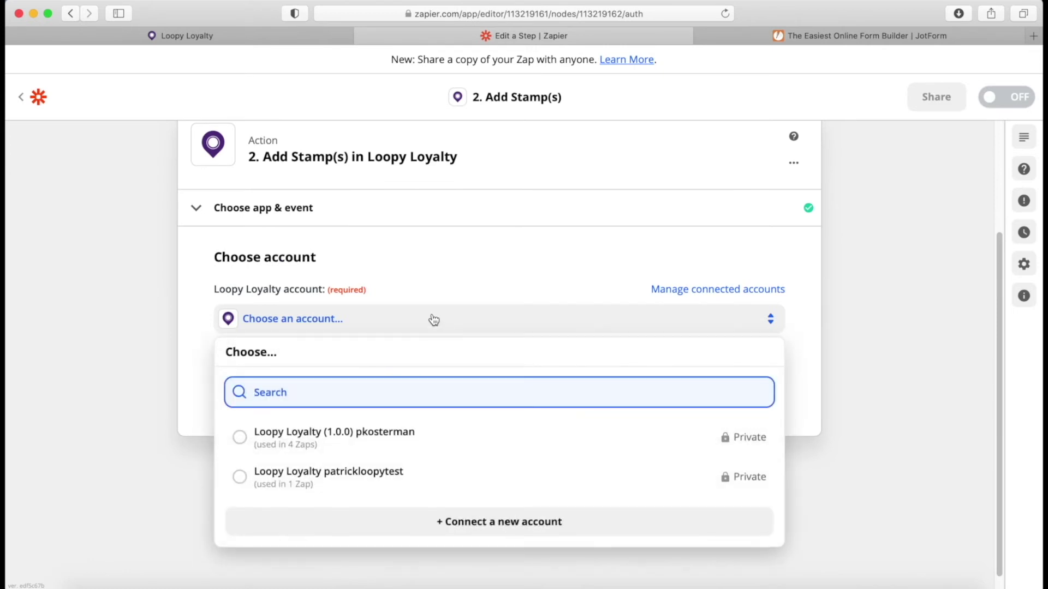
left_click(403, 449)
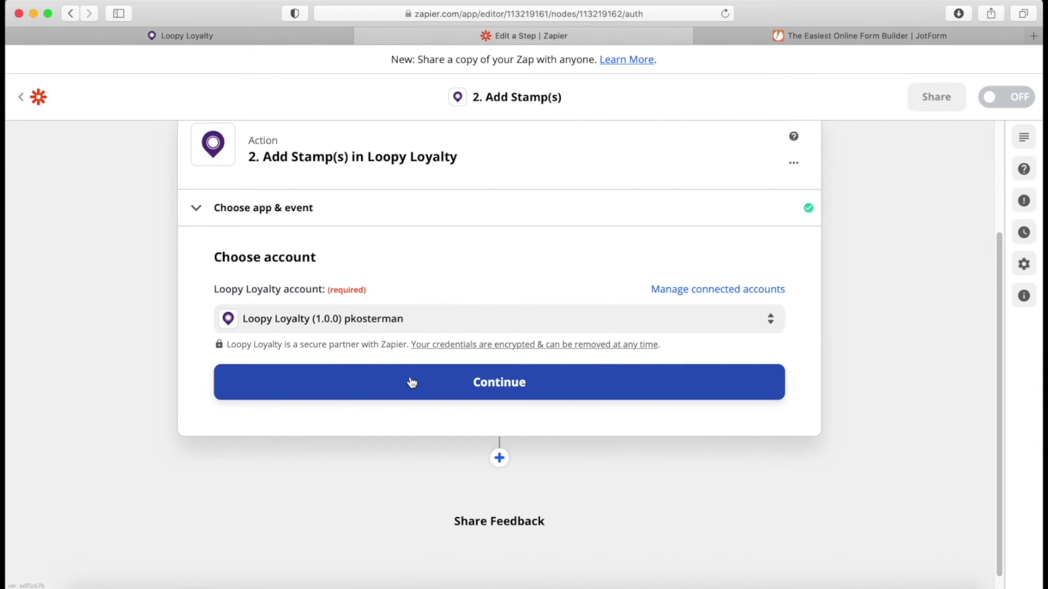
left_click(412, 383)
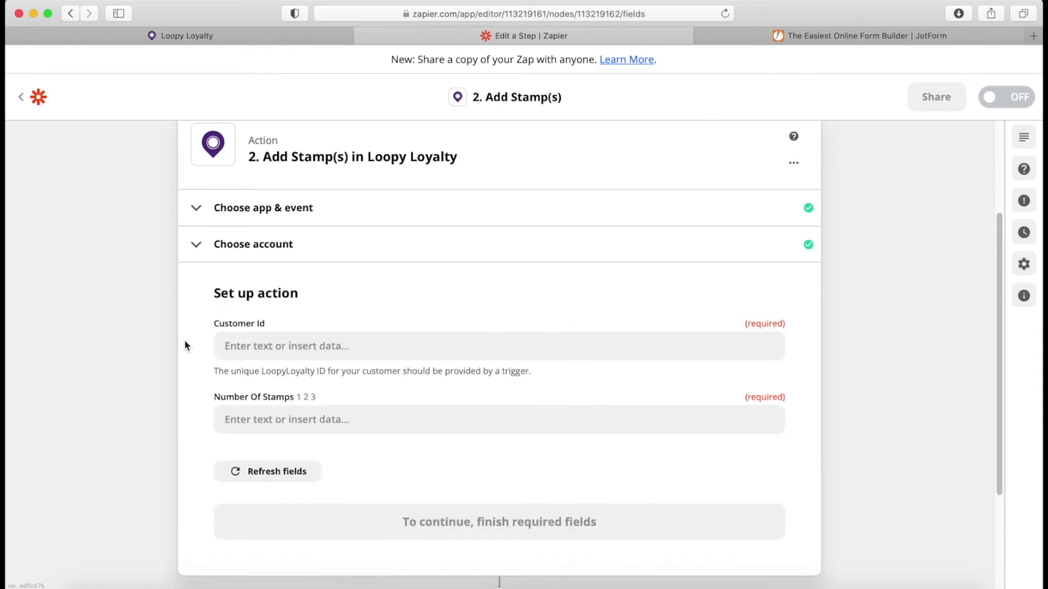
- Map the form's Customer ID into Customer Id and set the stamps to 1
left_click(362, 351)
left_click(245, 563)
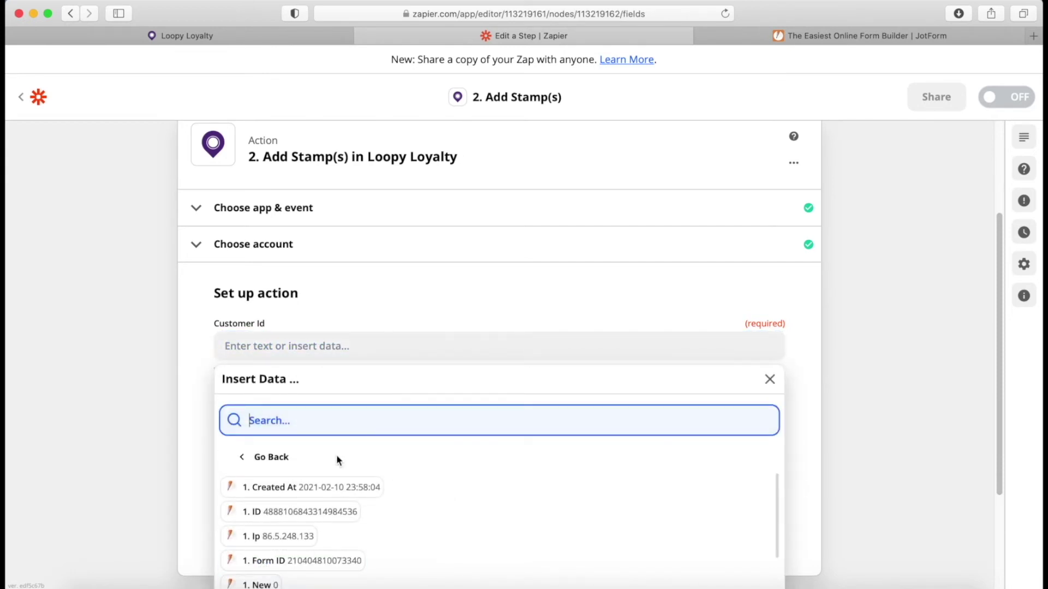
scroll(414, 382, "down", 5)
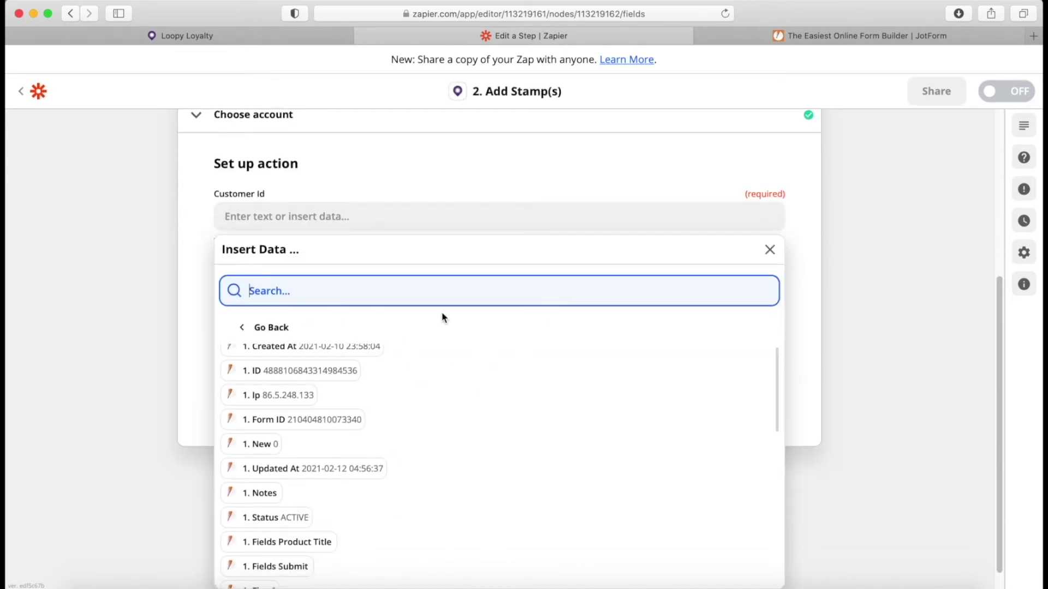
scroll(369, 429, "down", 2)
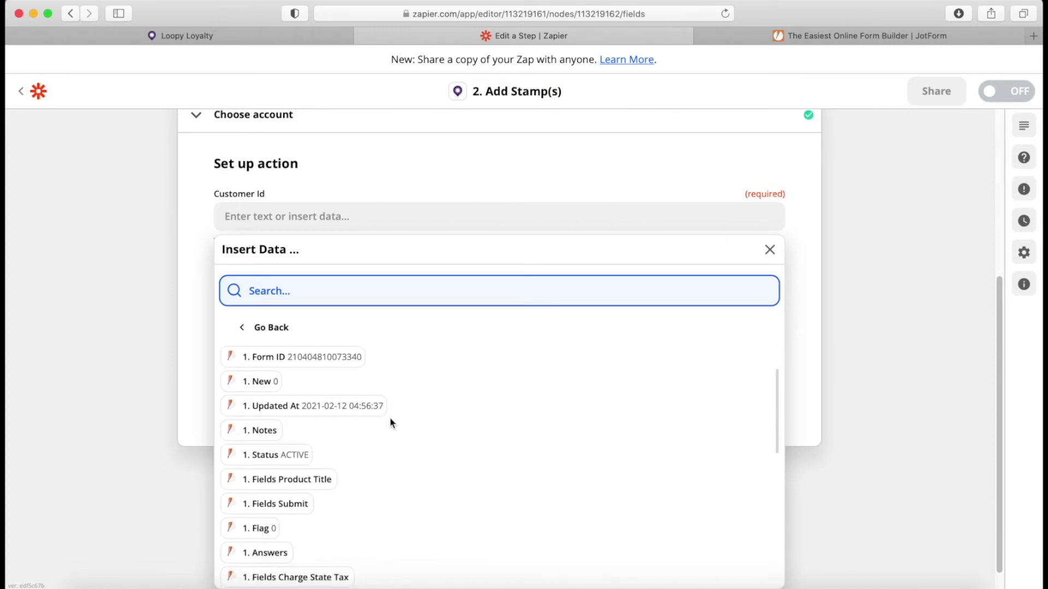
scroll(390, 423, "down", 12)
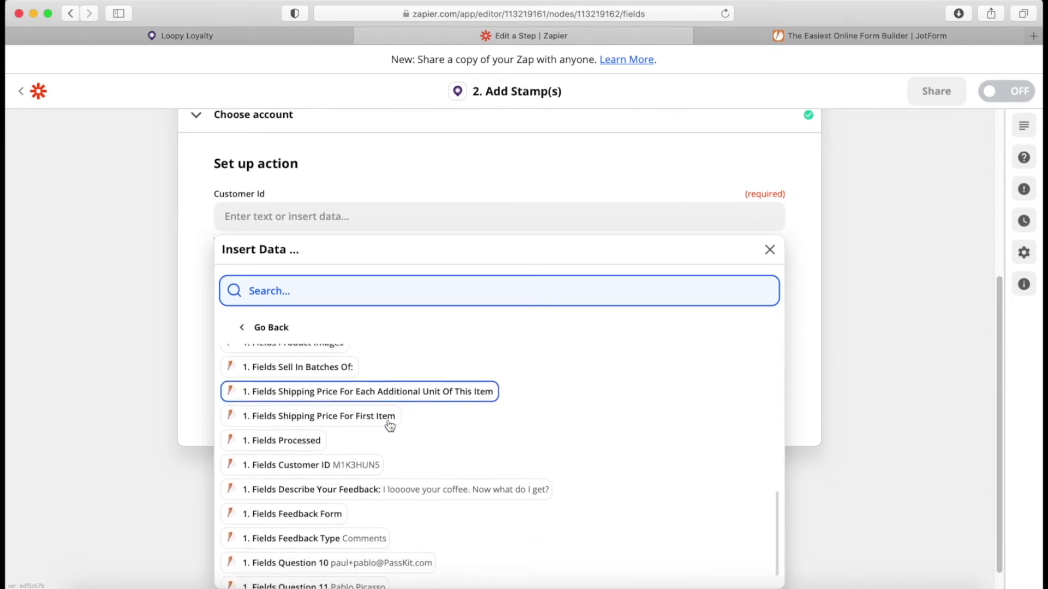
left_click(341, 468)
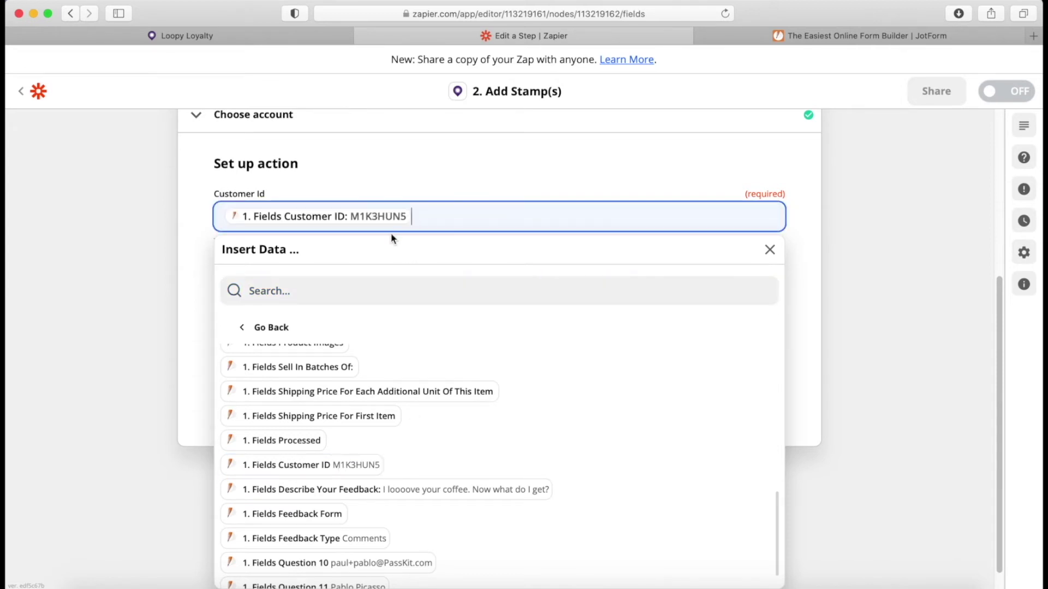
left_click(423, 174)
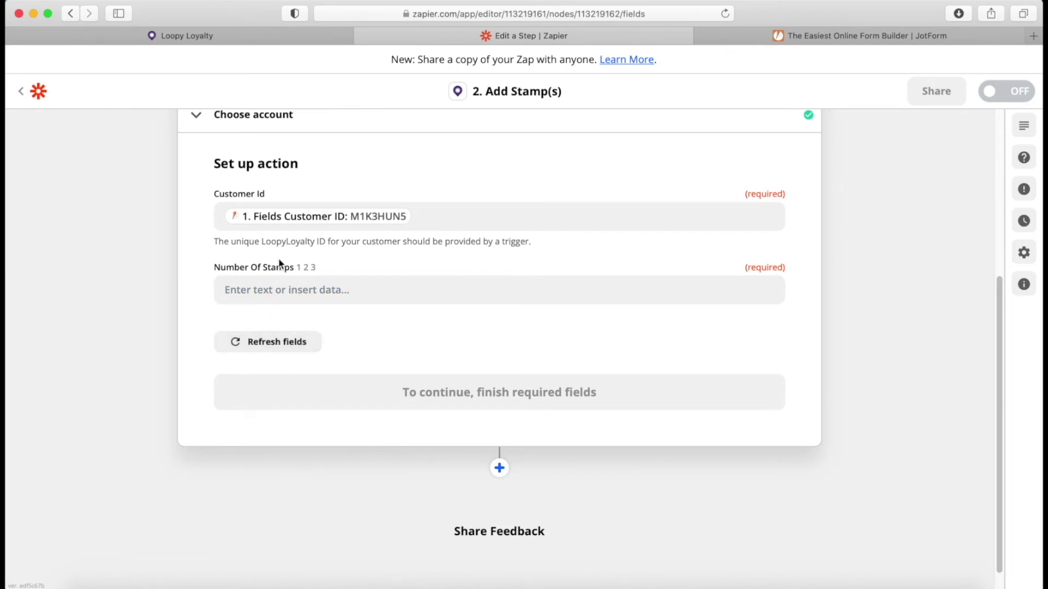
left_click(286, 285)
type("1")
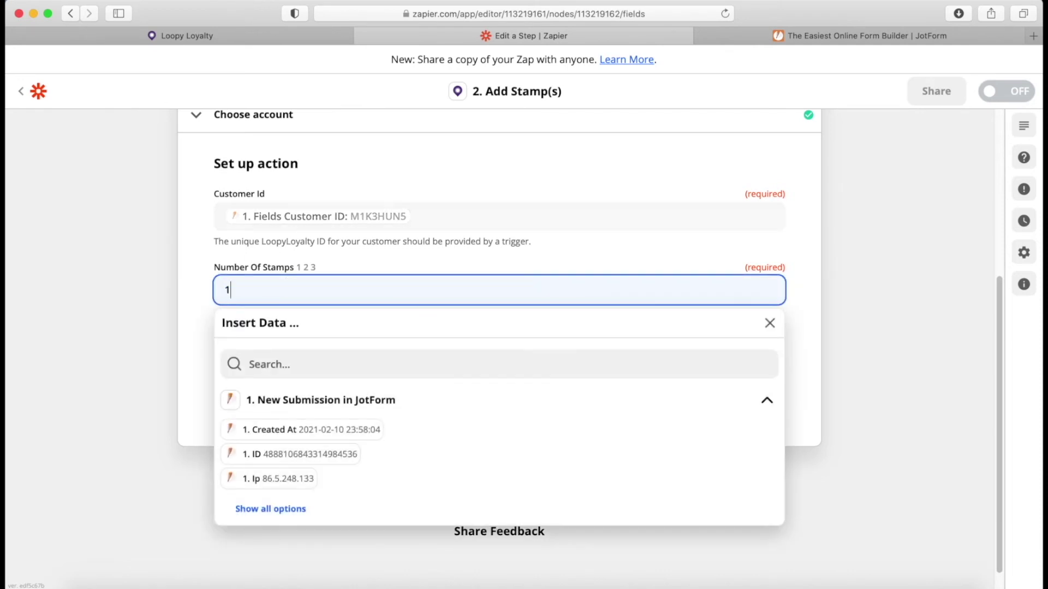
left_click(389, 269)
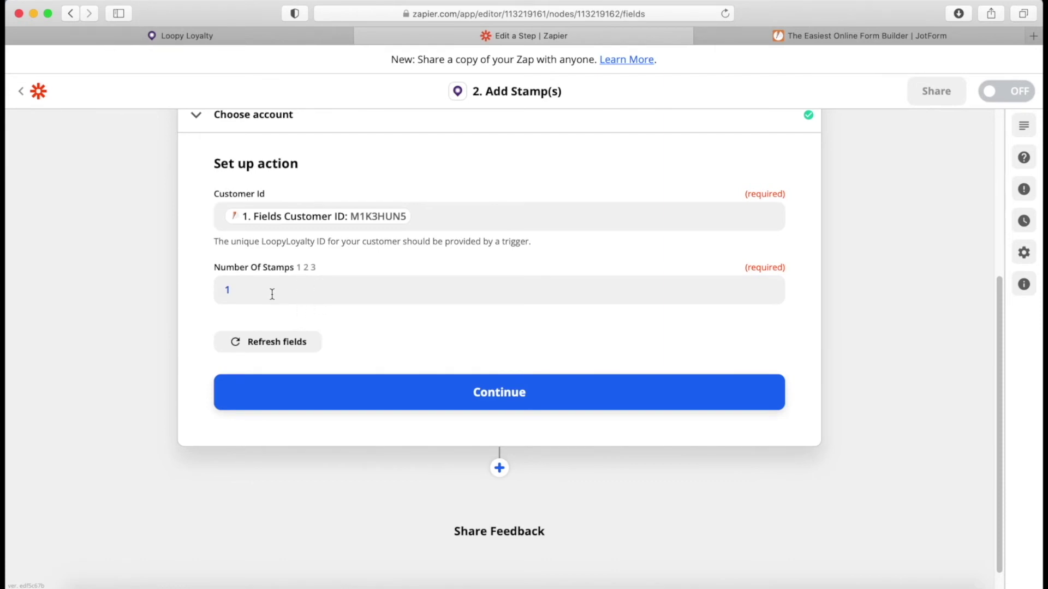
left_click(608, 409)
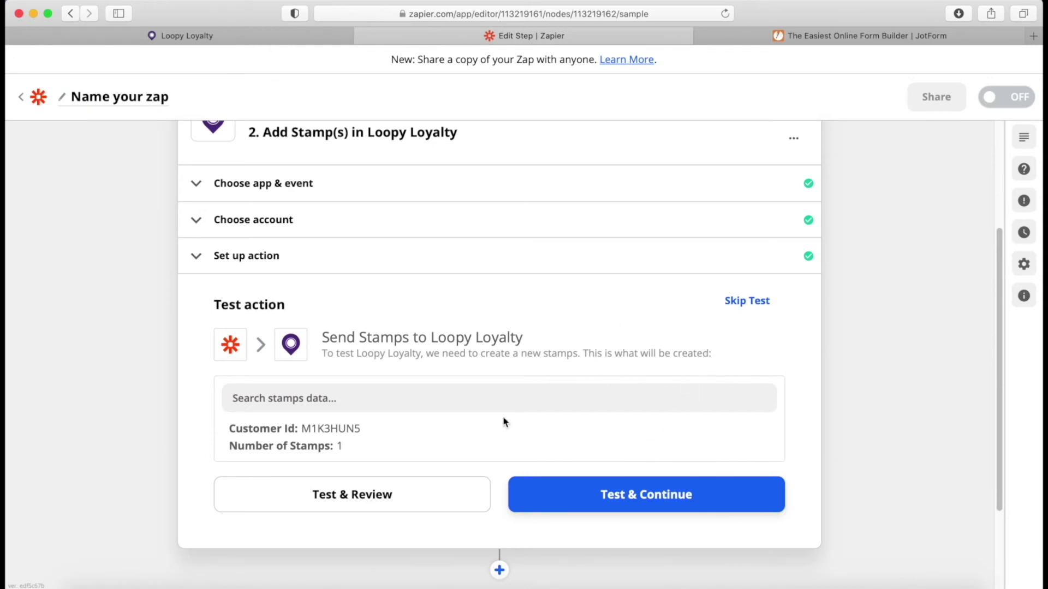
- Skip the test of the Add Stamp(s) action
double_click(339, 430)
left_click(408, 443)
left_click(748, 302)
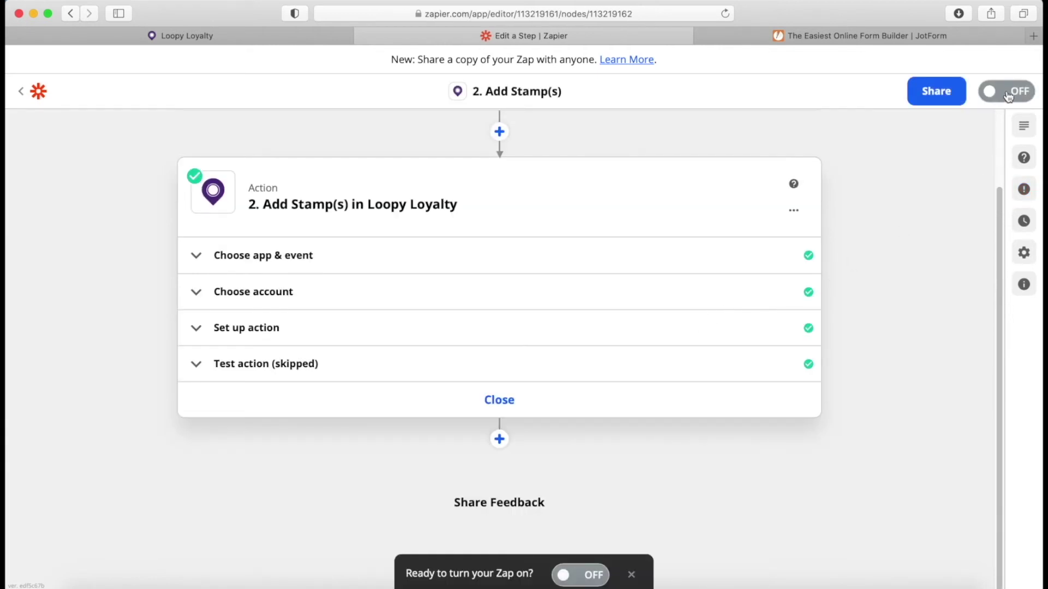
- Switch the zap on and reopen it from the zaps list
left_click(1008, 96)
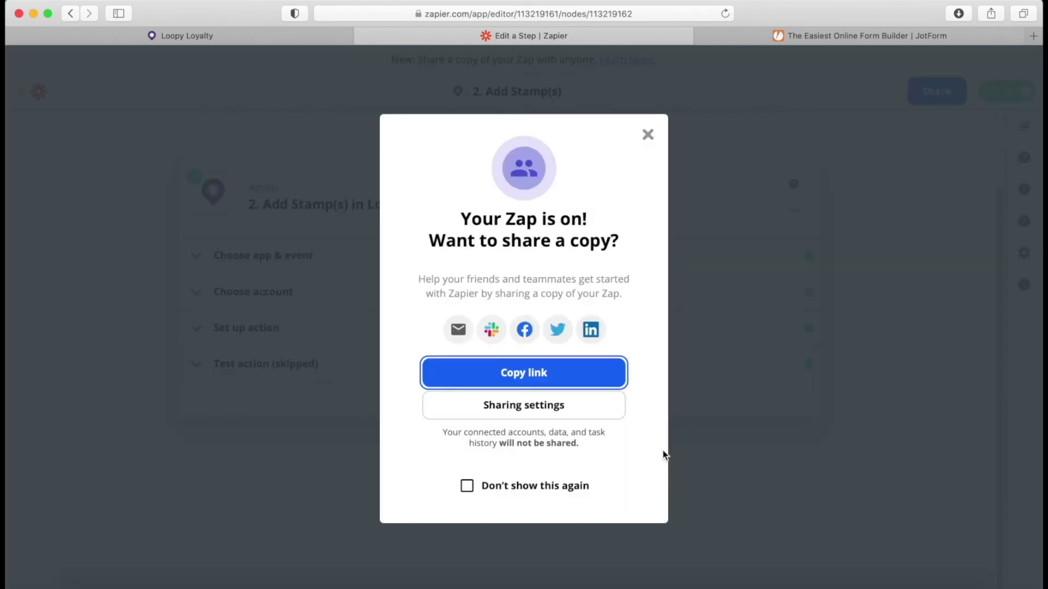
left_click(647, 135)
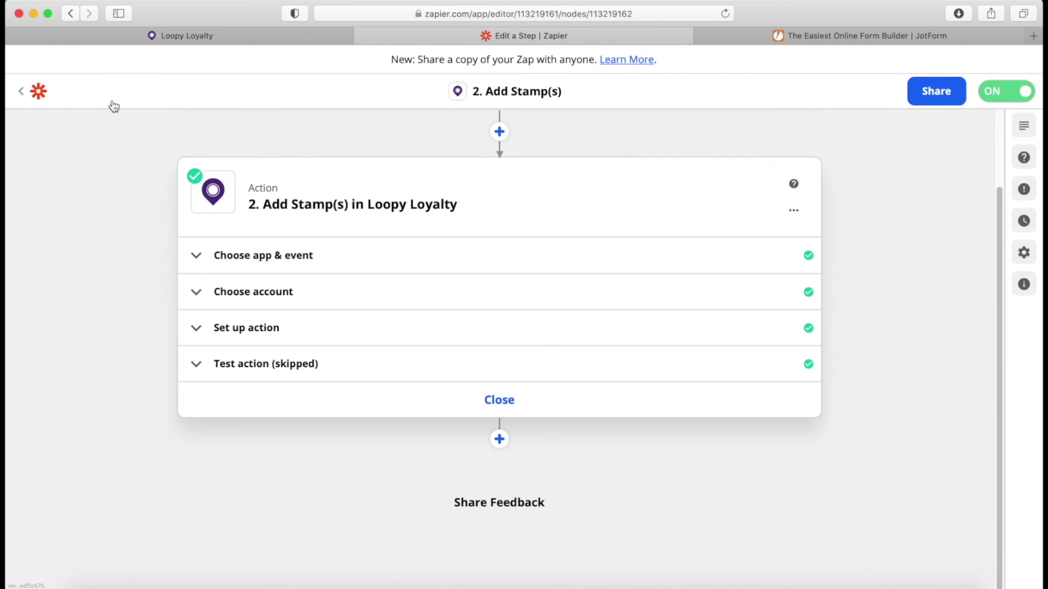
left_click(35, 94)
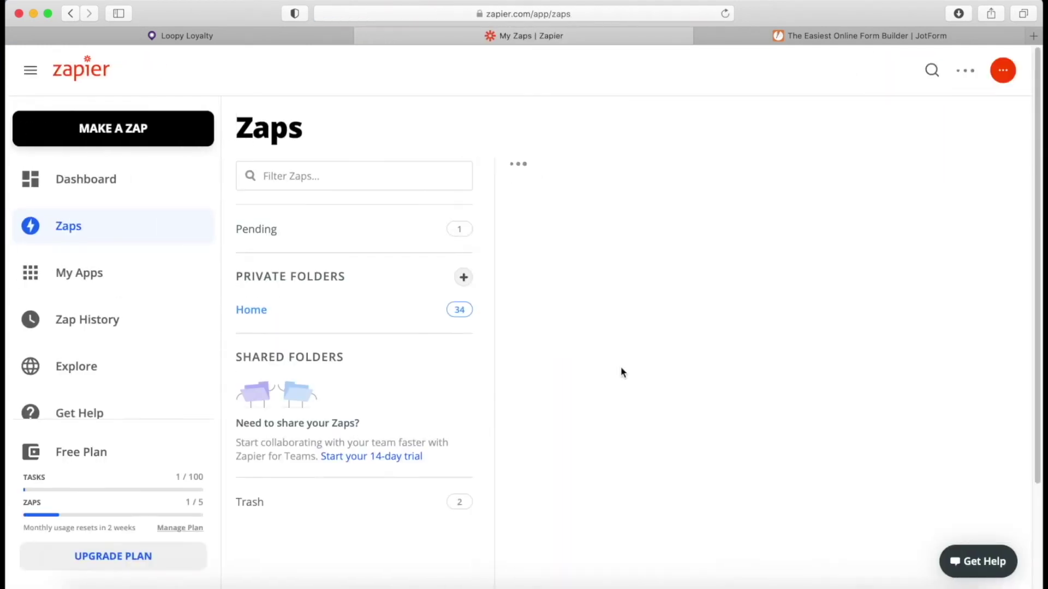
left_click(628, 299)
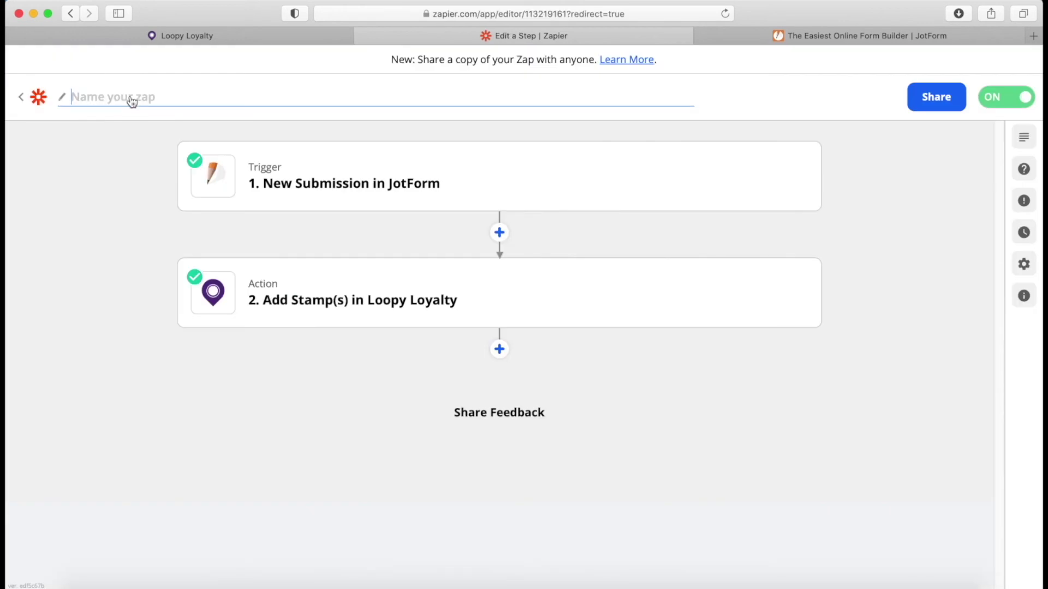
- Name the zap 'Jotform >> Loopy Loyalty', correcting the typo
left_click(130, 97)
type("Jotform >> Loop")
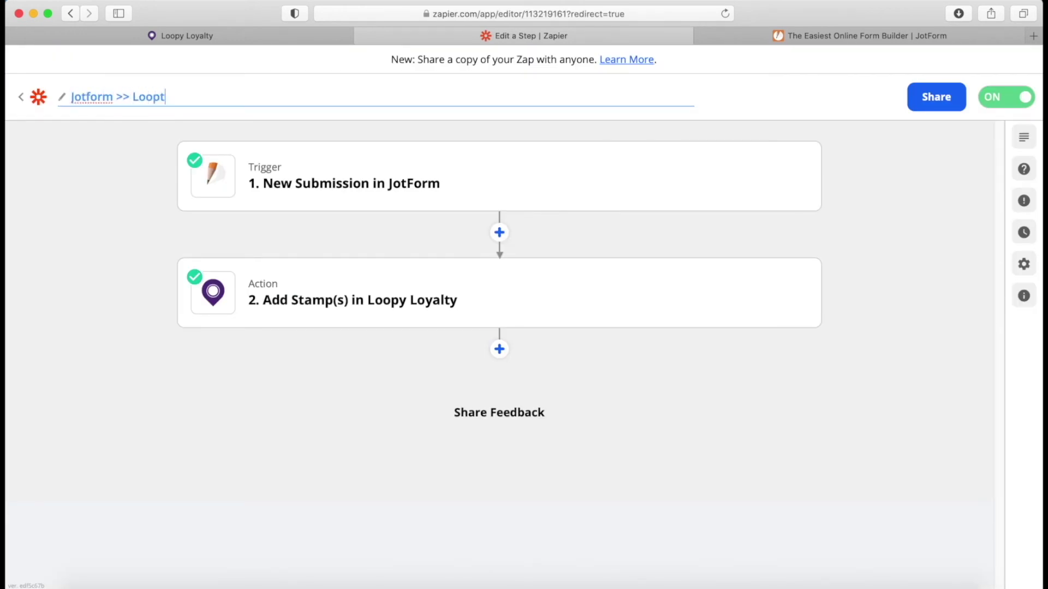
type("y Loyakt")
key("BackSpace")
key("BackSpace")
type("lty")
- Commit the name Jotform >> Loopy Loyalty and check the Errors panel, which reports no errors
left_click(859, 217)
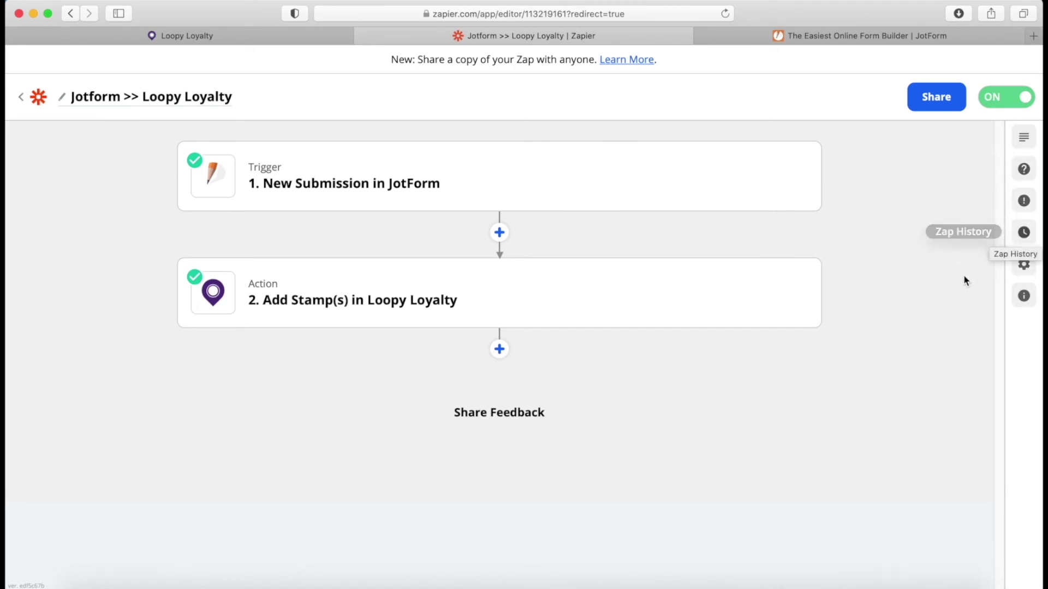
left_click(1024, 203)
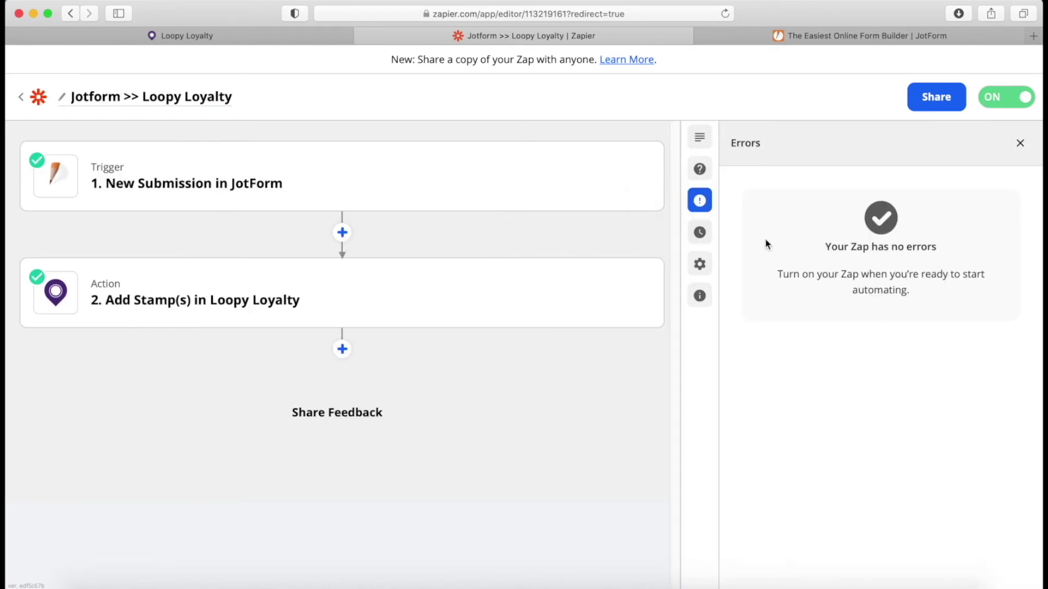
- Close the zap history, return to My Zaps showing the zap on, then go back to Loopy Loyalty
left_click(700, 232)
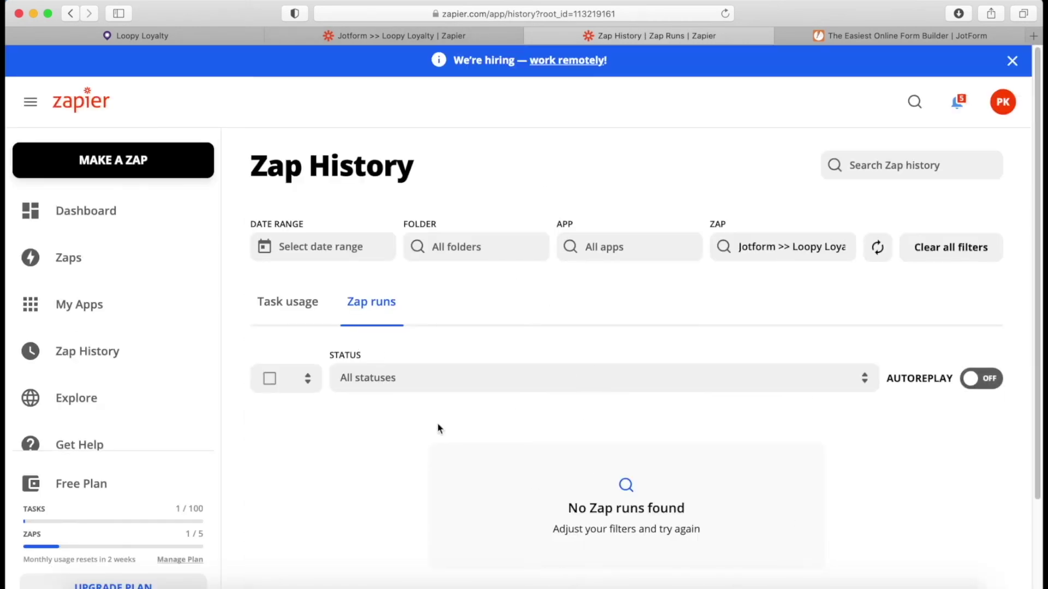
left_click(533, 36)
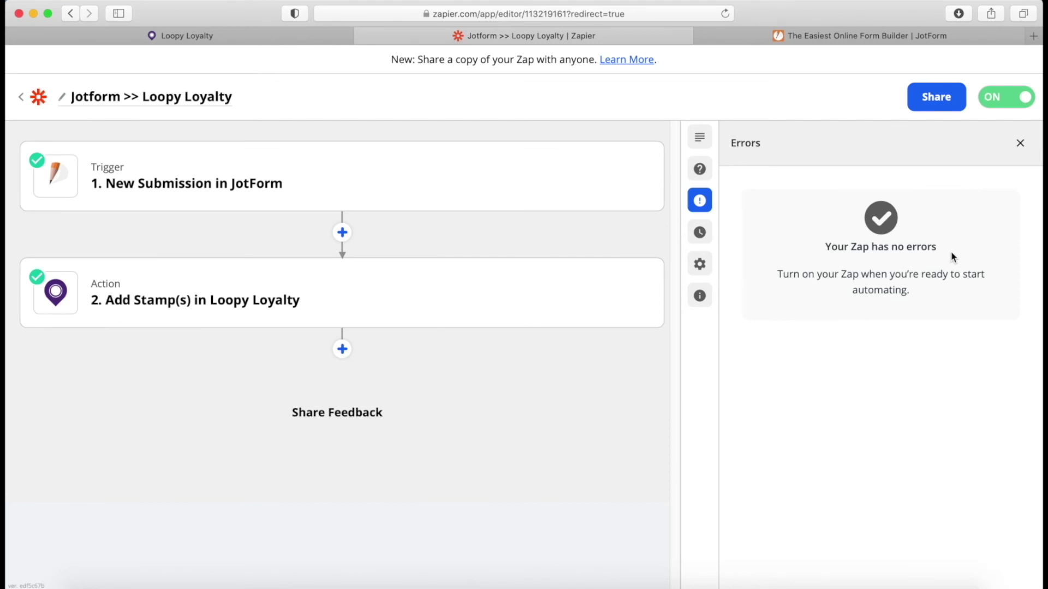
left_click(20, 99)
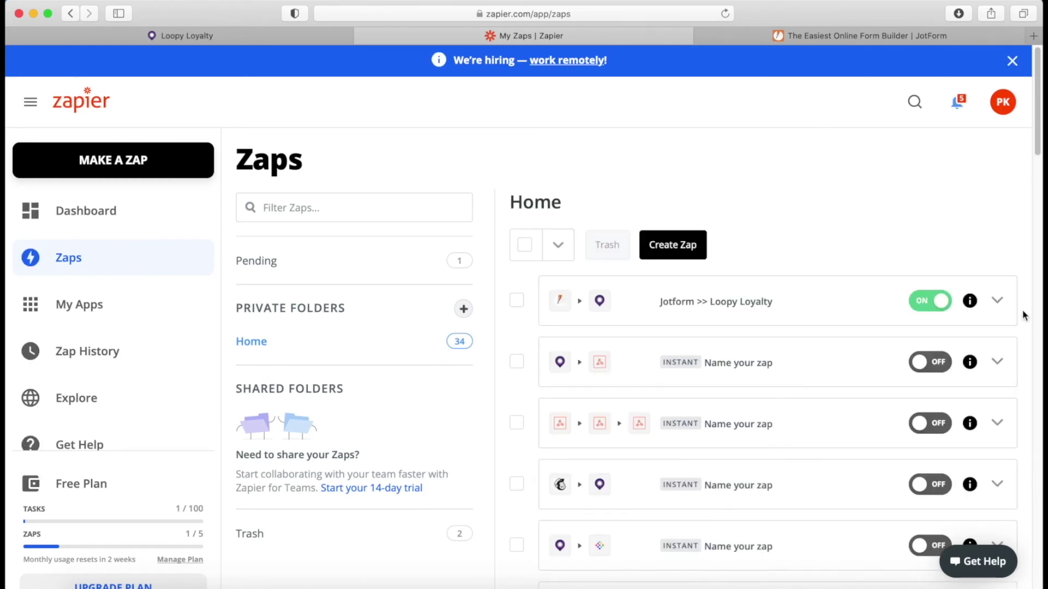
left_click(998, 303)
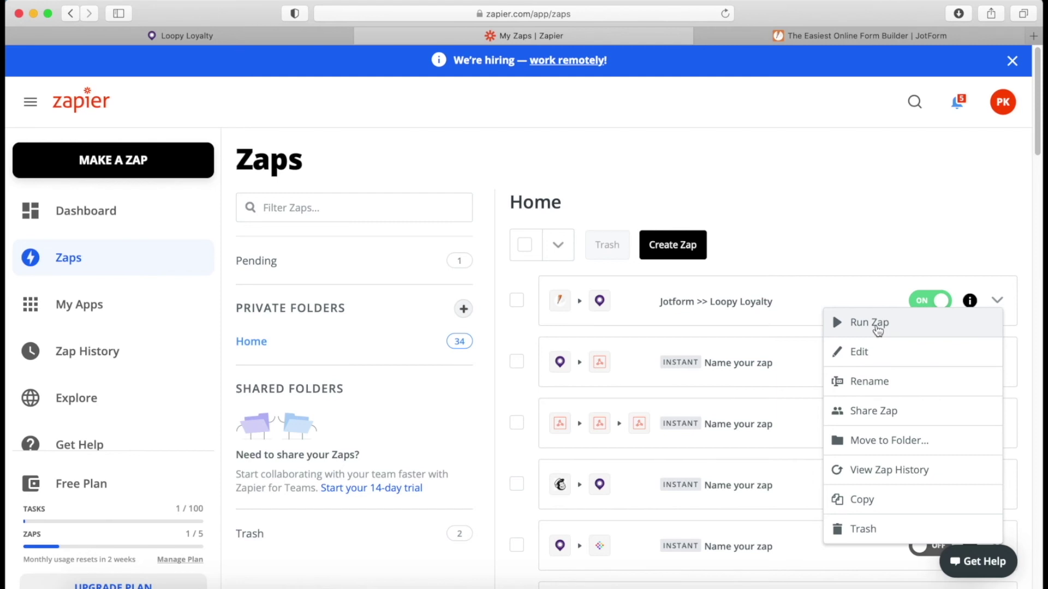
left_click(817, 161)
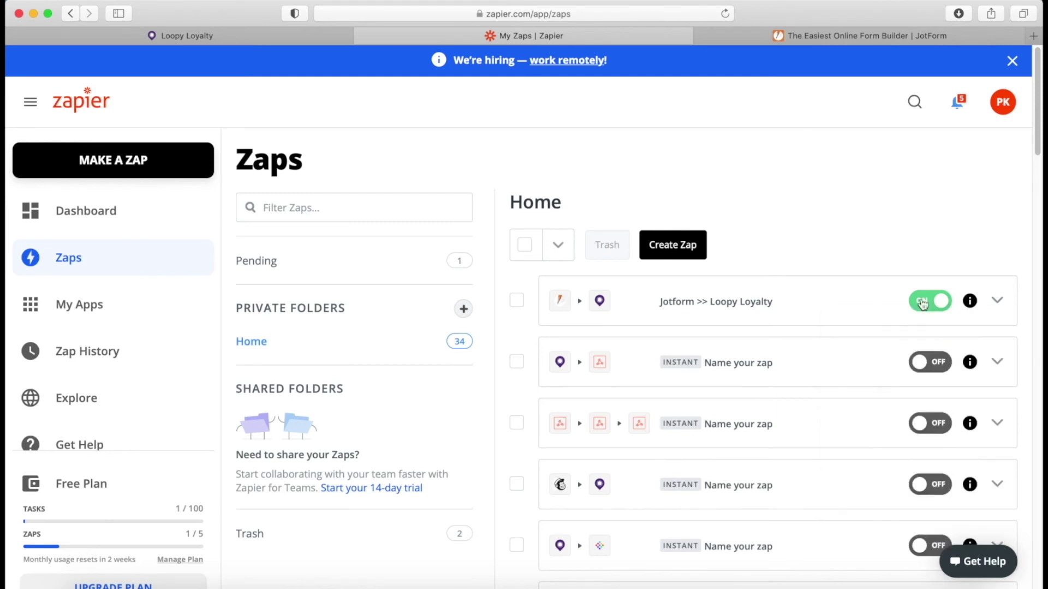
left_click(277, 36)
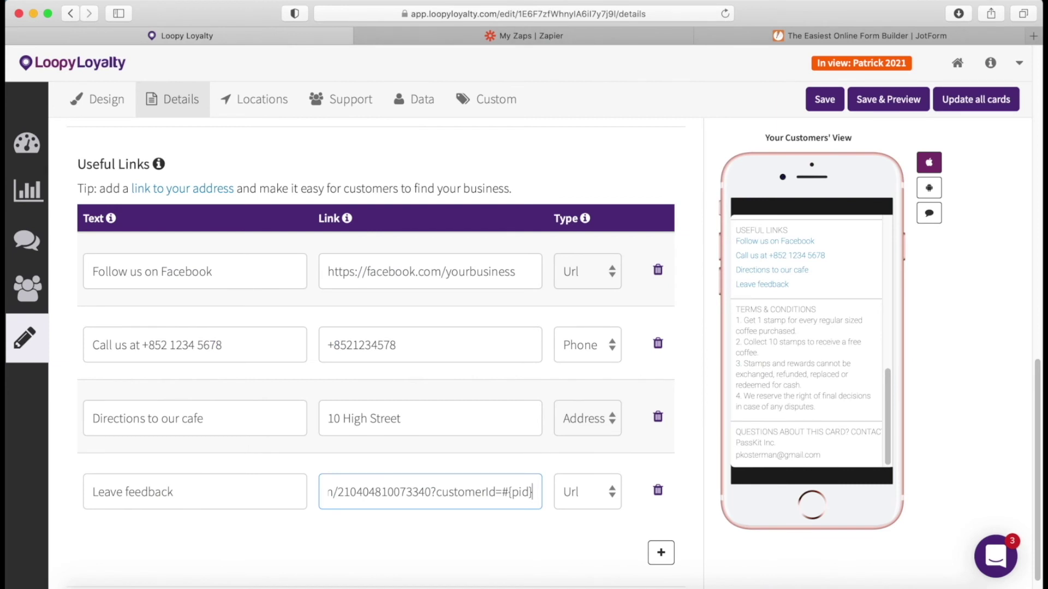
- Launch Reflector 3 to mirror the iPhone and show the card's Overview dashboard
key("super+space")
type("reflector 3")
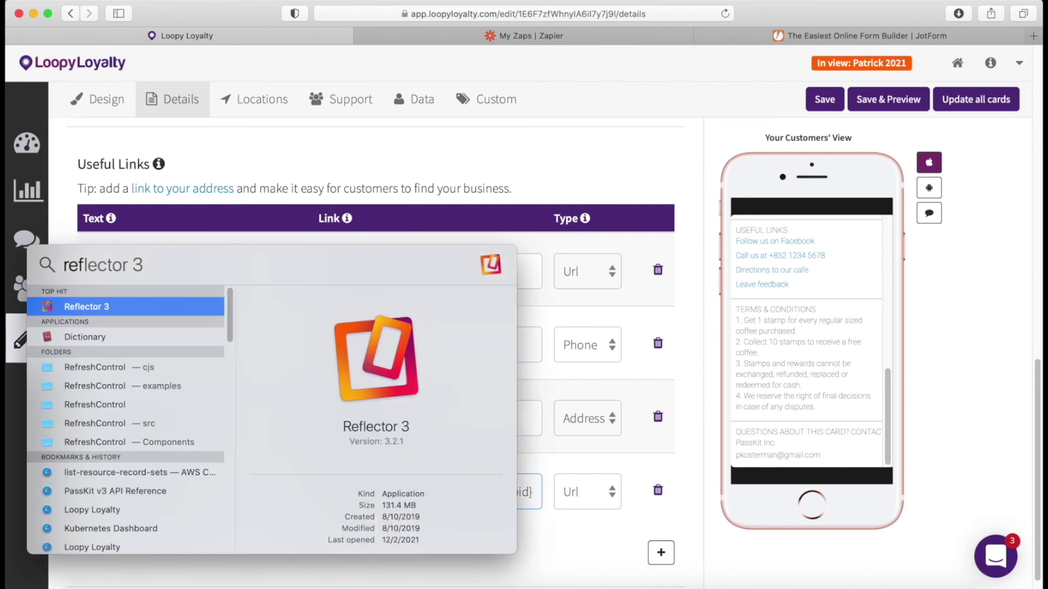
key("Return")
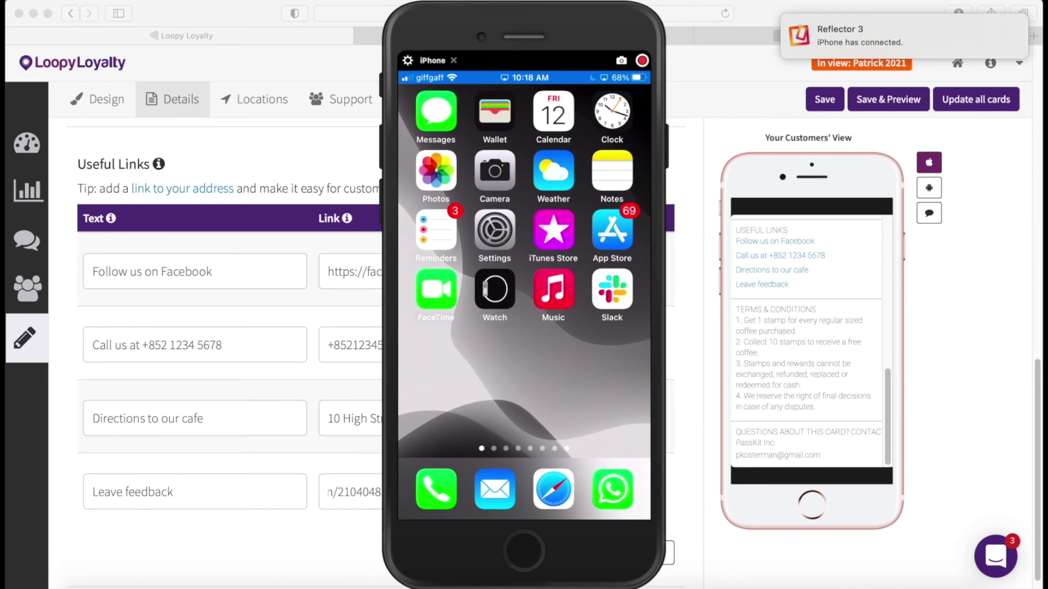
left_click(29, 156)
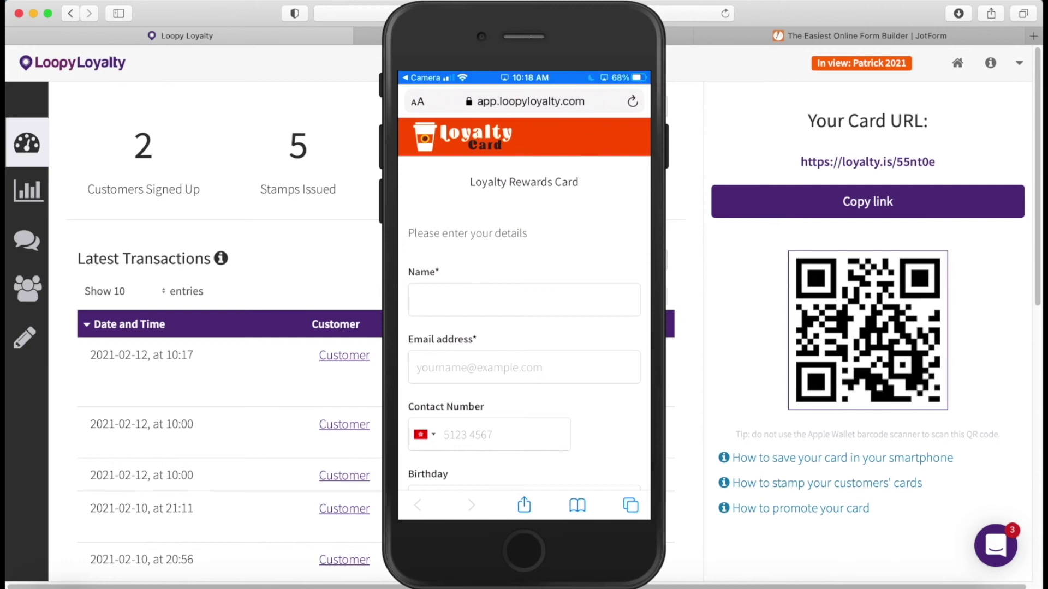
- Join the Loyalty Rewards Card on the iPhone with autofilled customer details and accepted terms
left_click(524, 300)
left_click(524, 367)
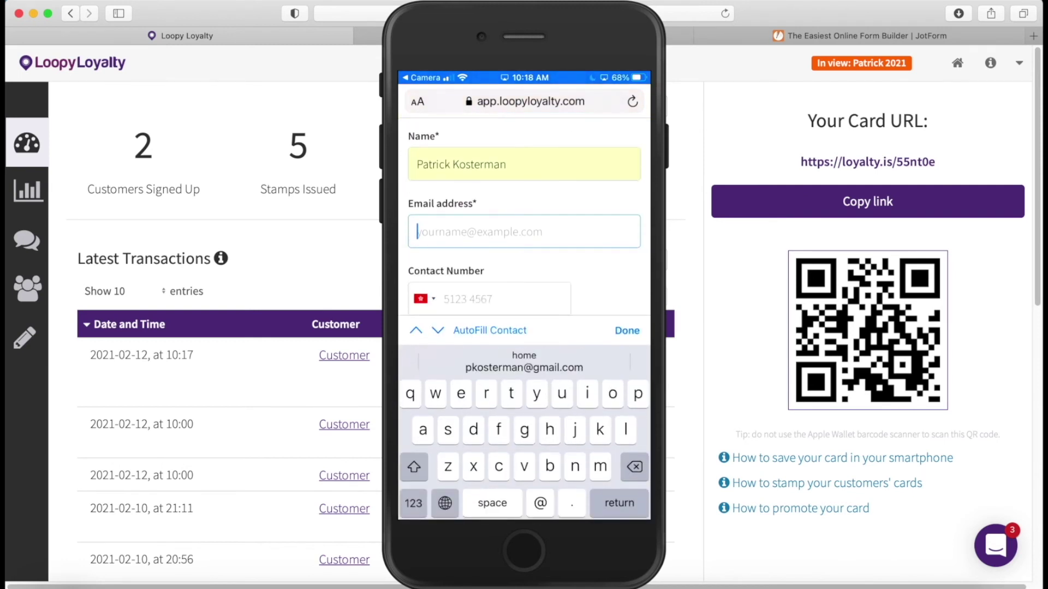
left_click(627, 445)
scroll(524, 295, "down", 3)
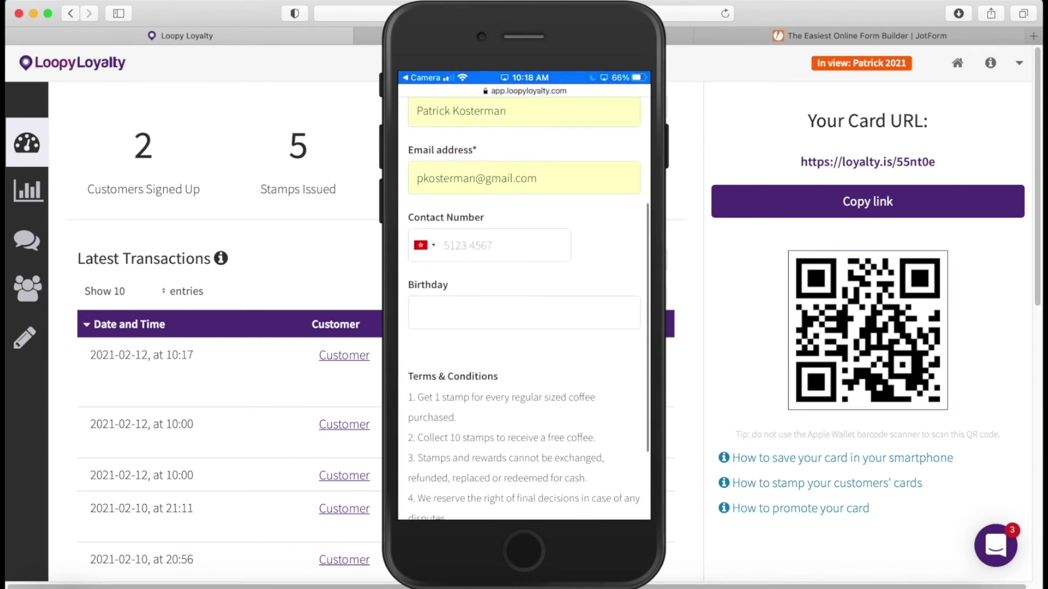
scroll(524, 295, "down", 3)
left_click(415, 440)
scroll(524, 327, "down", 1)
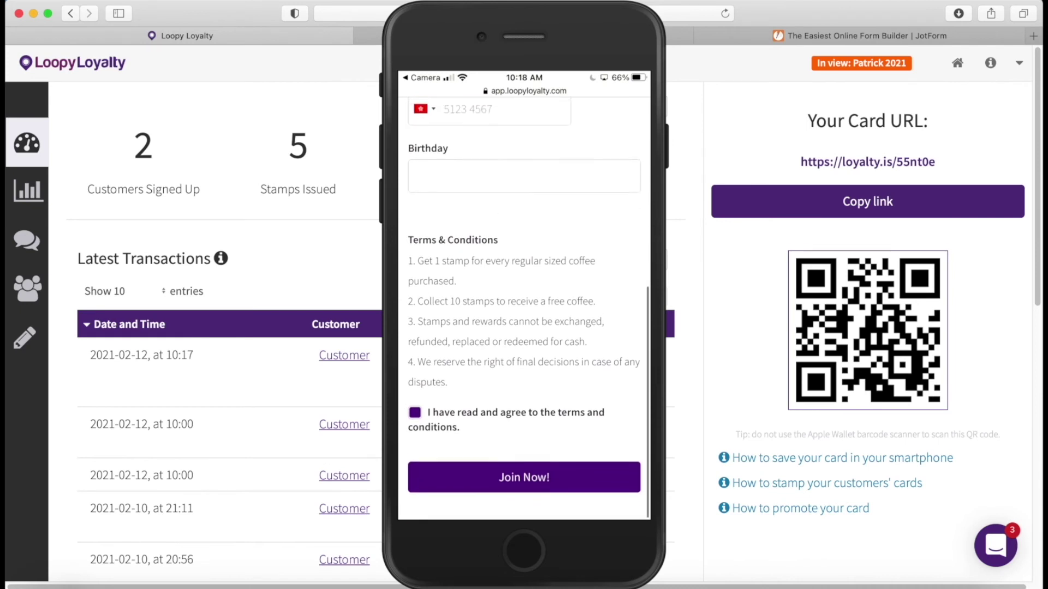
scroll(524, 327, "down", 1)
left_click(524, 465)
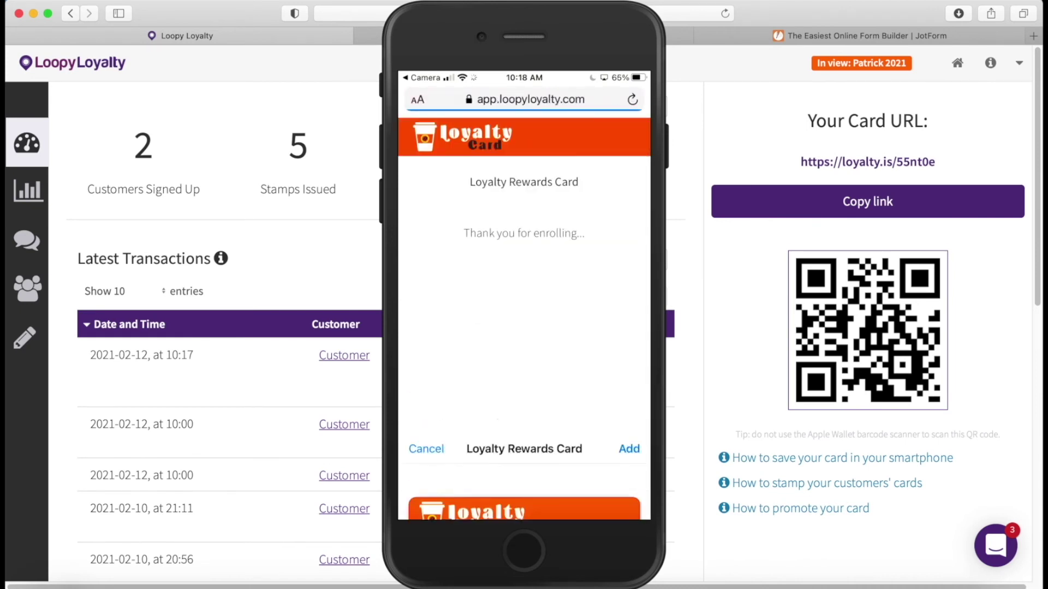
left_click(560, 25)
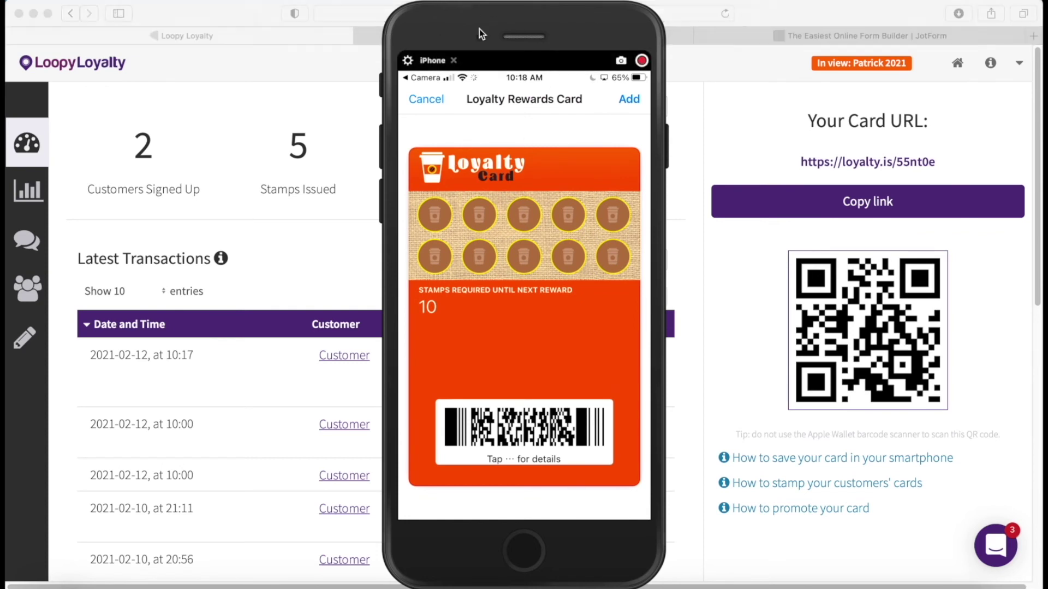
left_click_drag(612, 26, 943, 21)
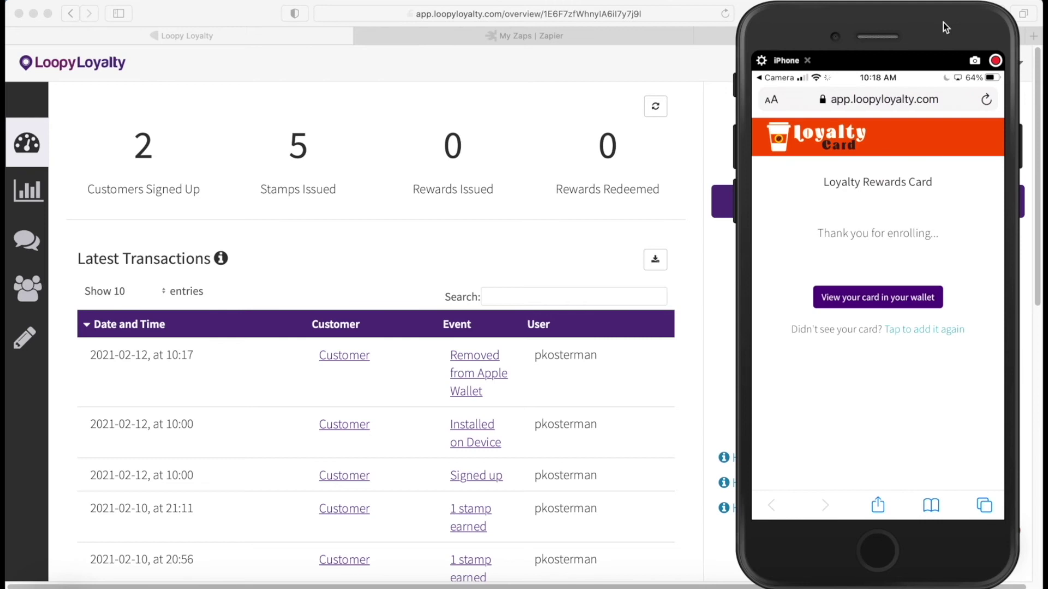
- Send all customers a 'Hey guys,' push message announcing the new feedback survey on their pass
left_click(26, 292)
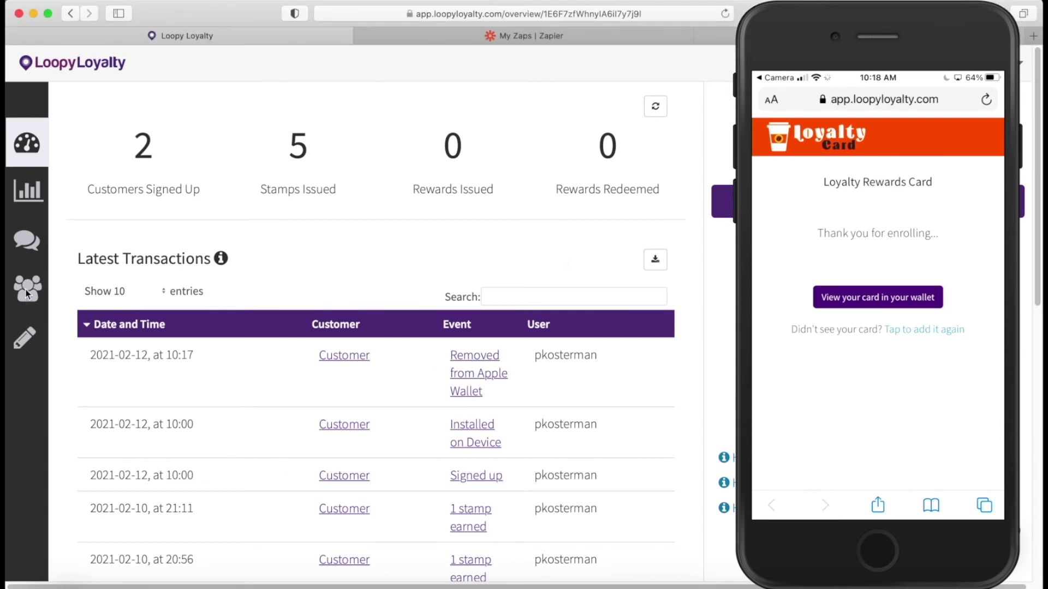
left_click(26, 246)
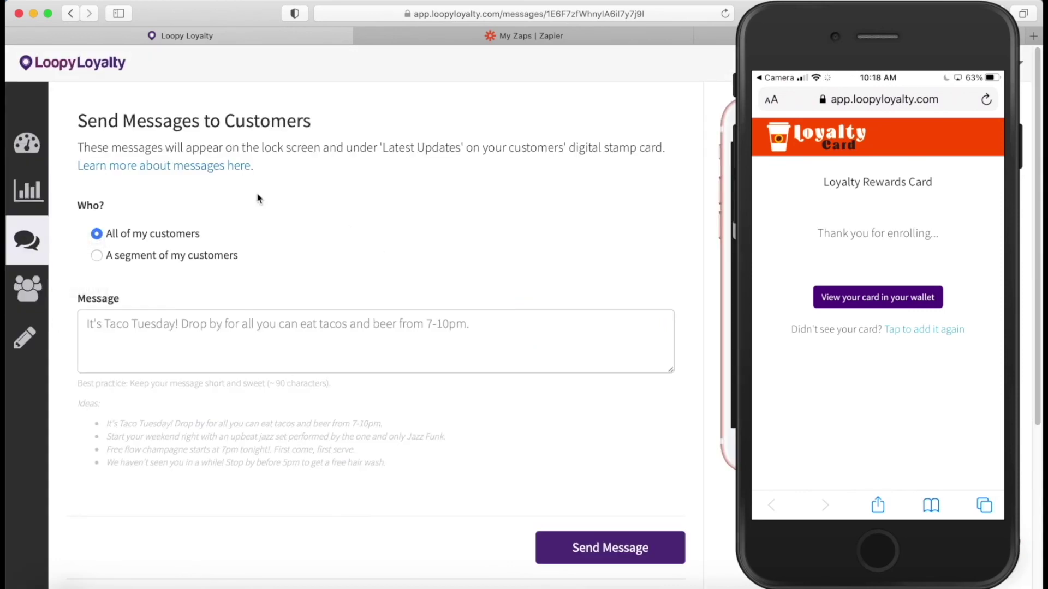
left_click(319, 332)
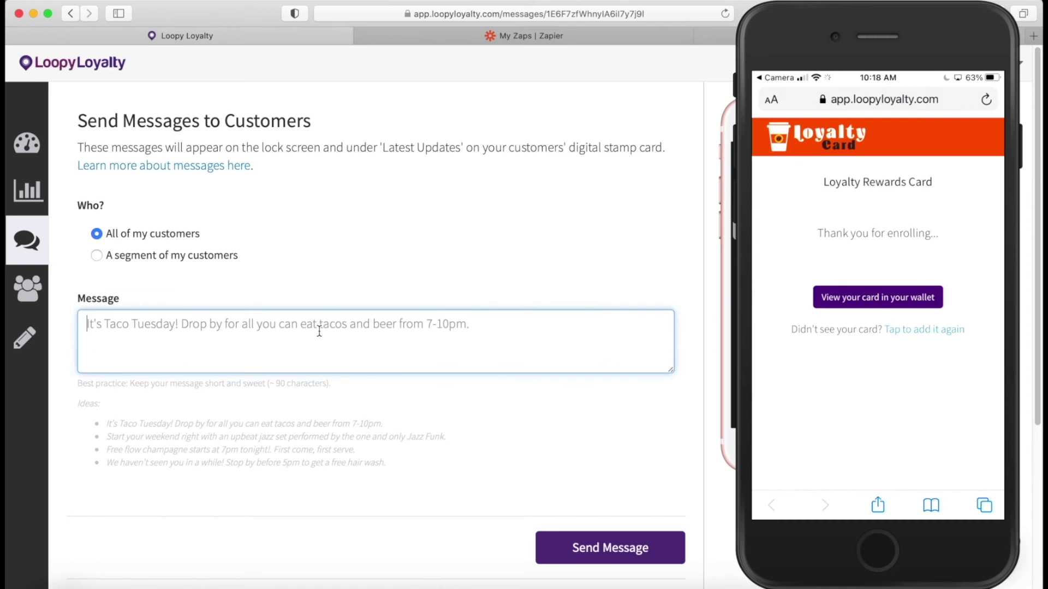
type("Hey guys,")
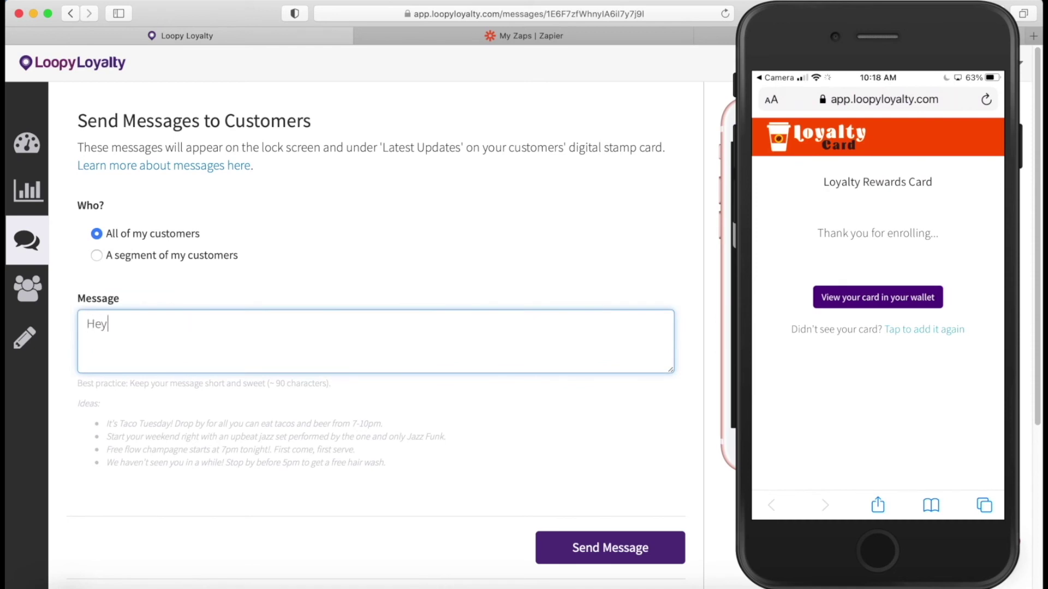
type("we have added a feedback survey to your pass. Click the 'Feedback' link to fill out our survey and get rewarded with one")
type(" free stamp!!")
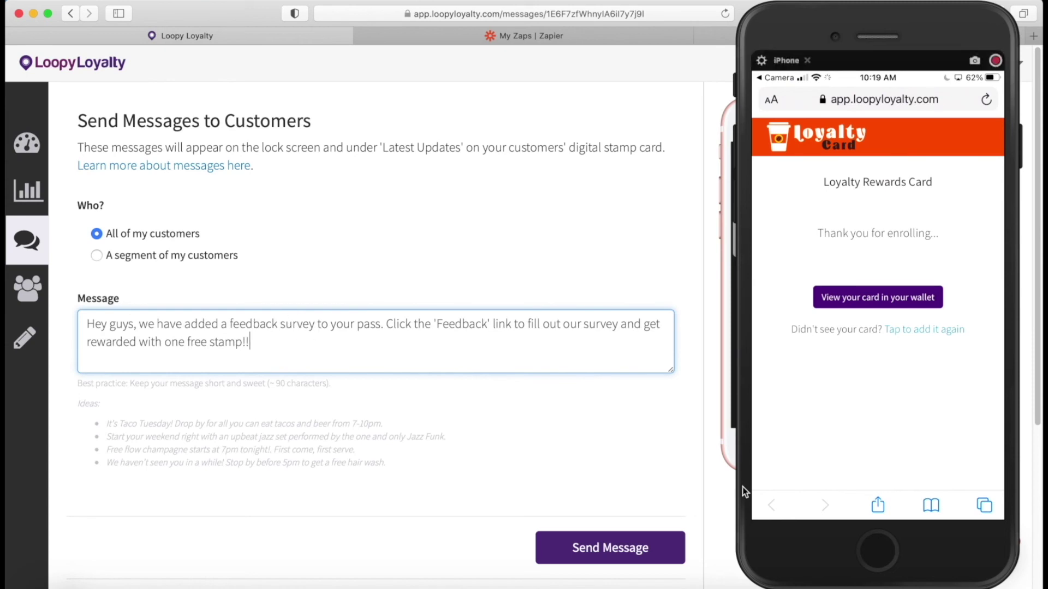
left_click(594, 550)
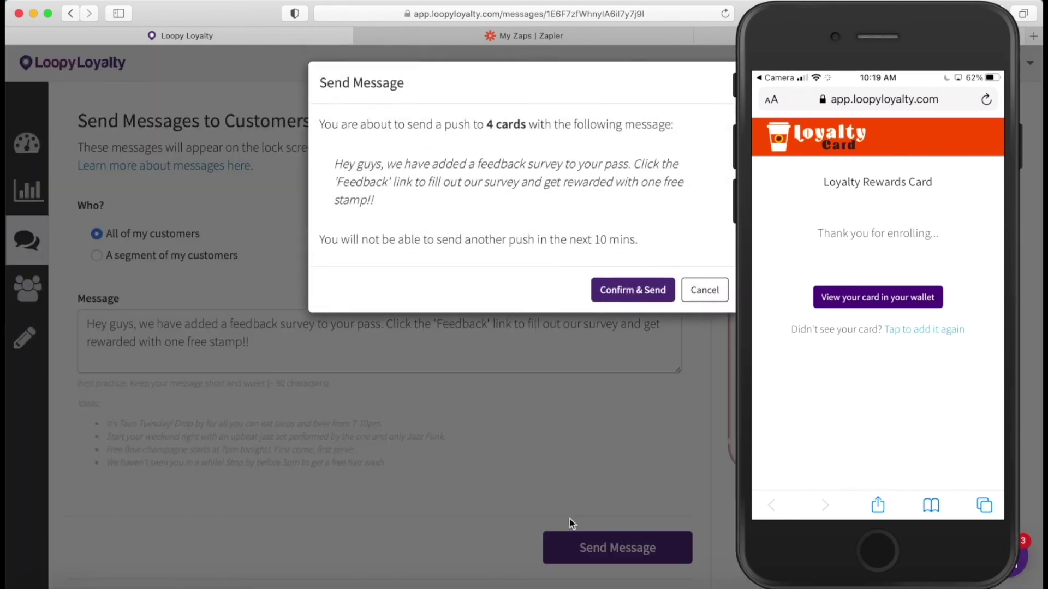
left_click(624, 295)
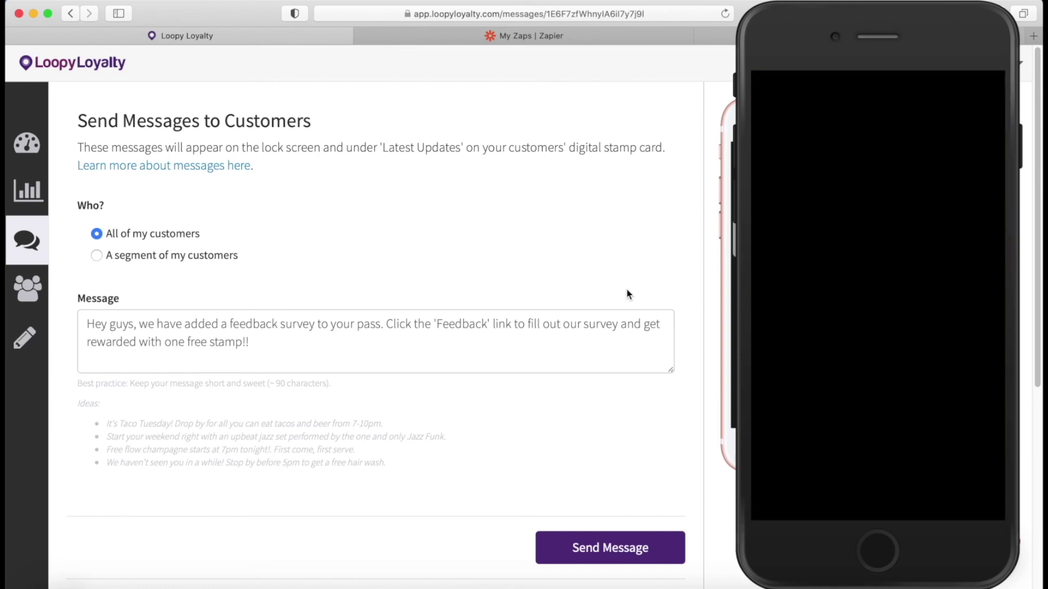
- View the newest customer's profile showing 0 stamps, then return to the Zapier zaps list
left_click(32, 300)
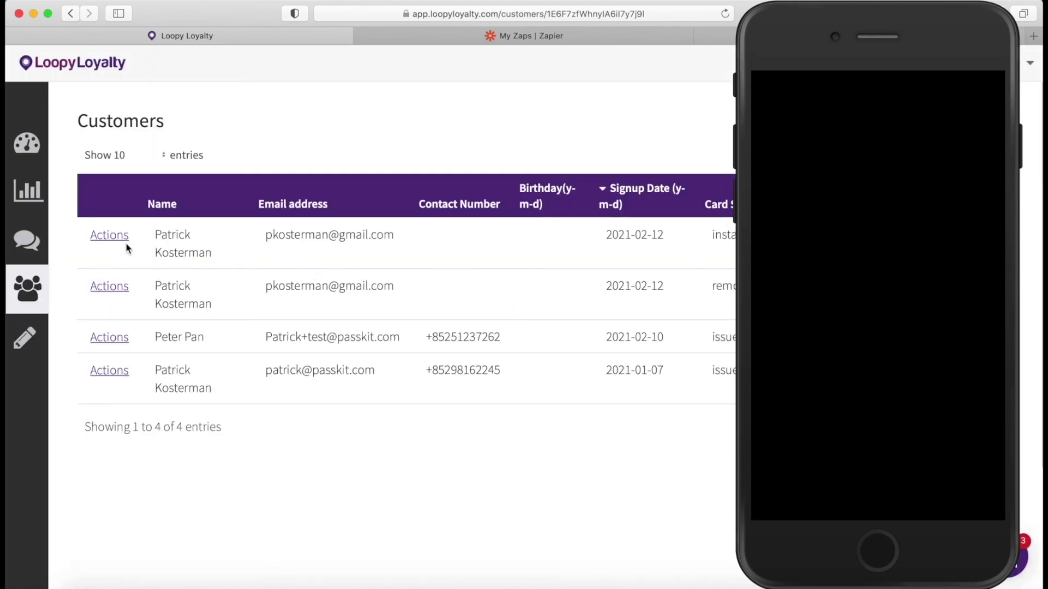
left_click(109, 235)
left_click(870, 25)
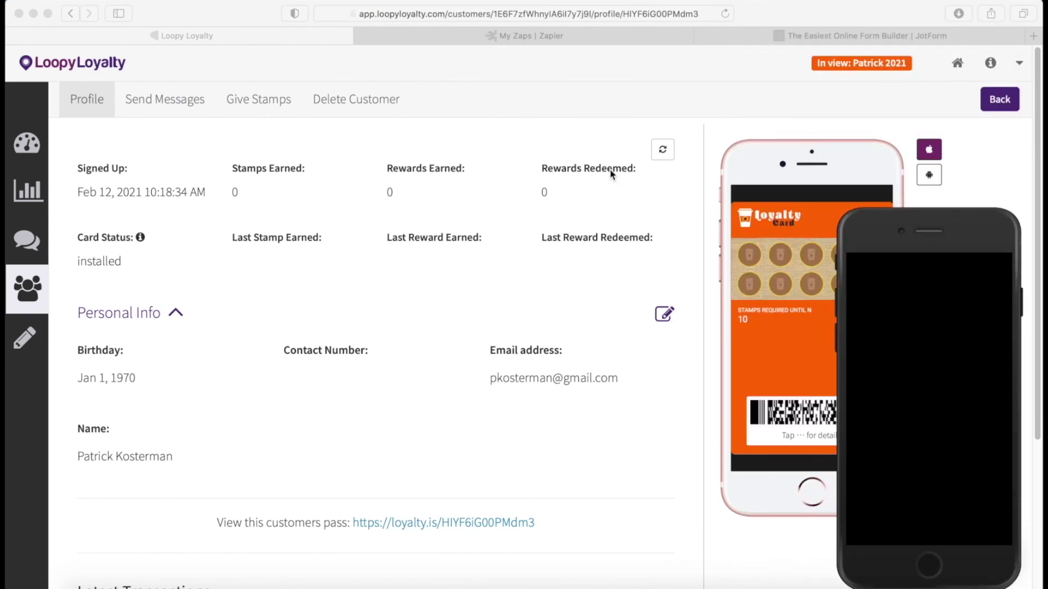
left_click(493, 36)
mouse_move(961, 229)
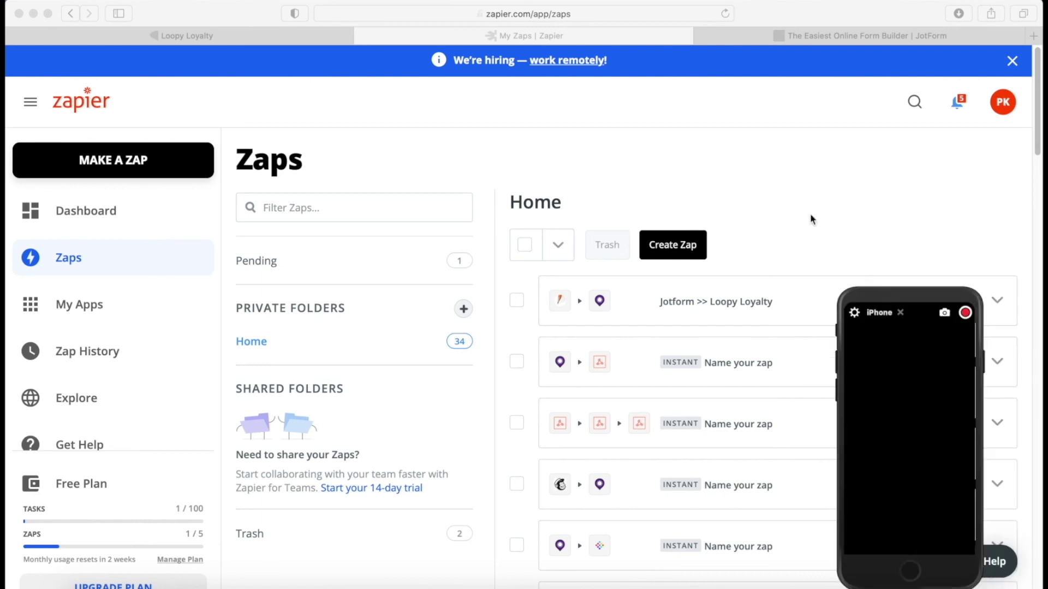
- Run the Jotform >> Loopy Loyalty zap manually and check the iPhone's new stamp notification
left_click(997, 301)
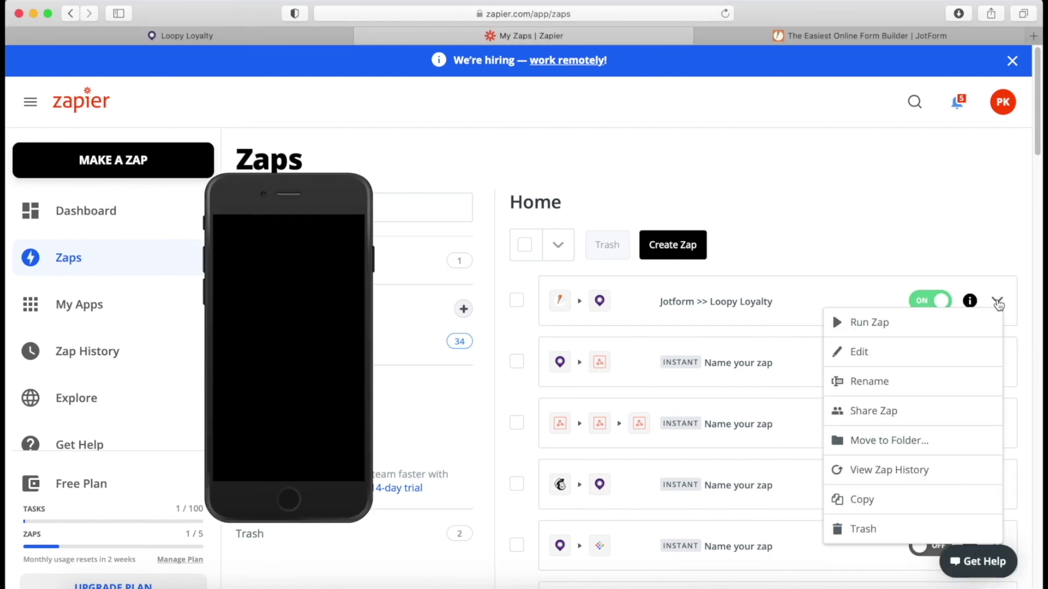
left_click(896, 331)
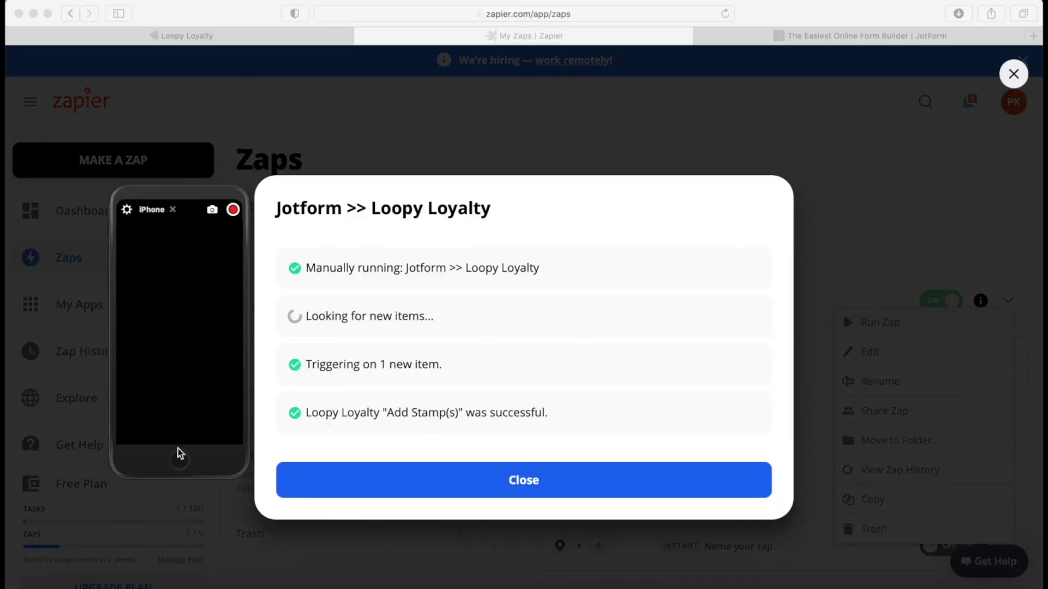
left_click(178, 456)
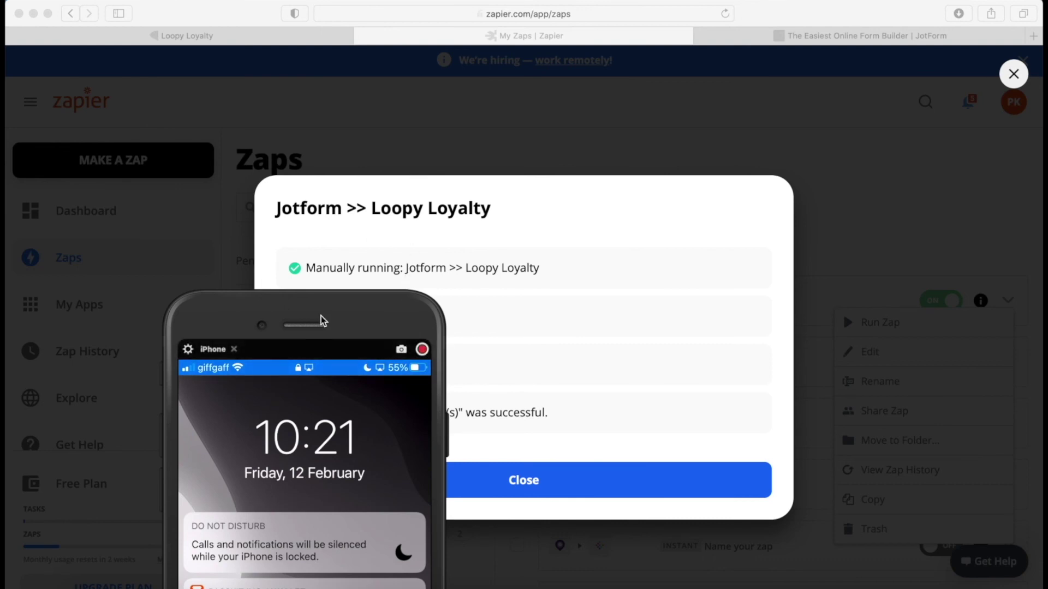
left_click_drag(329, 297, 560, 31)
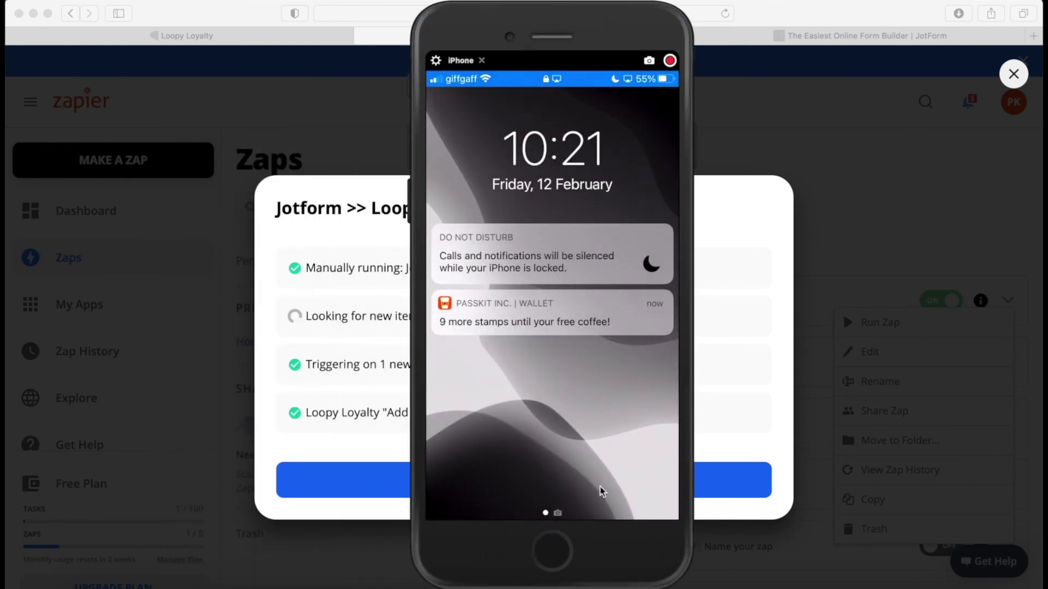